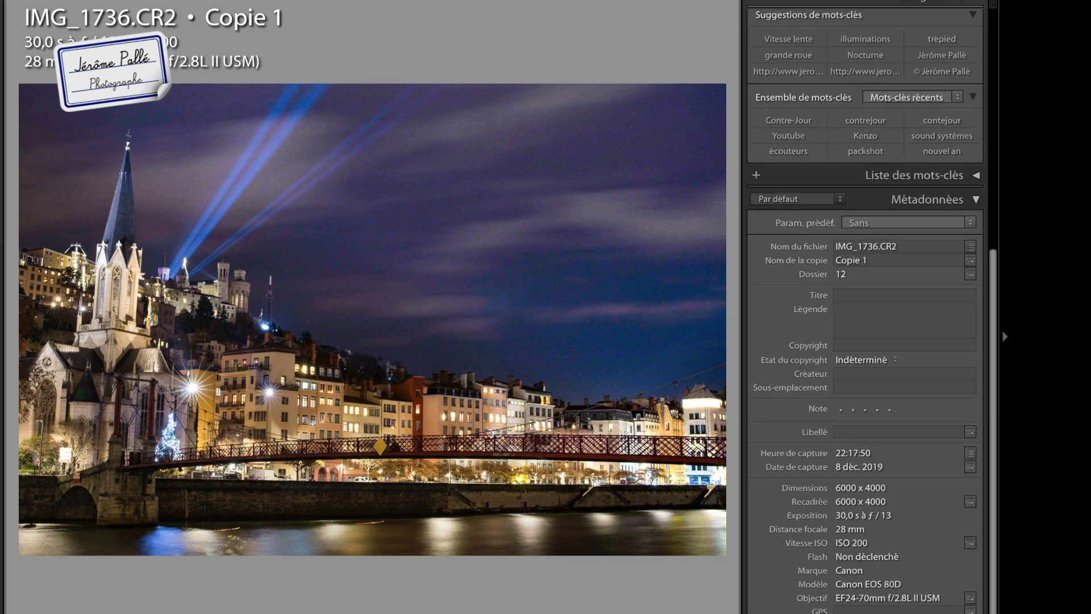
# Switch to the Développement module and enable the lens profile correction for the photo, toggling it to compare the effect.
pyautogui.press('d')
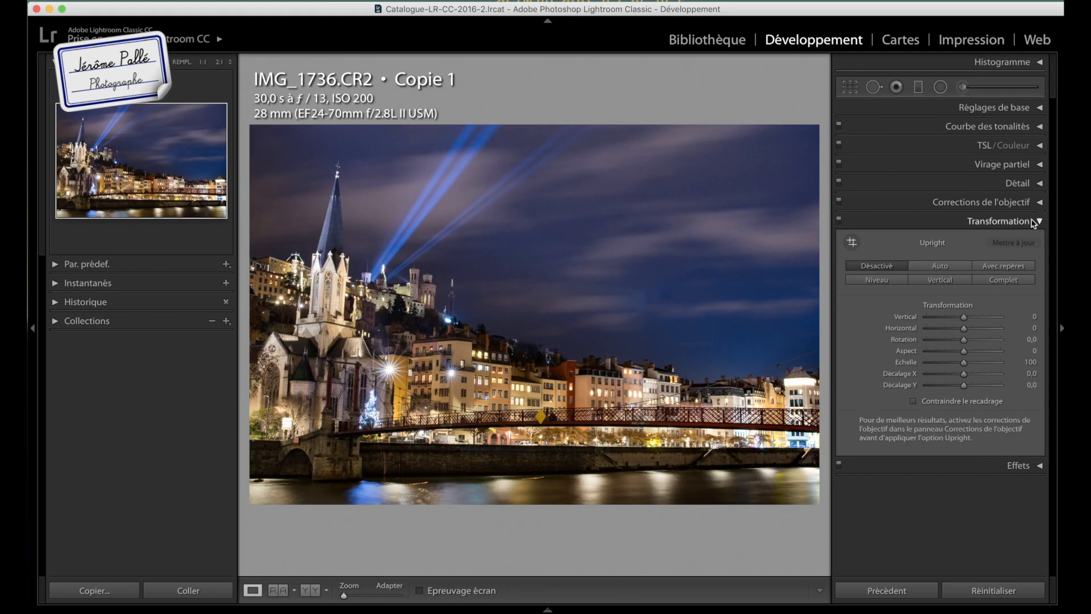
pyautogui.click(971, 200)
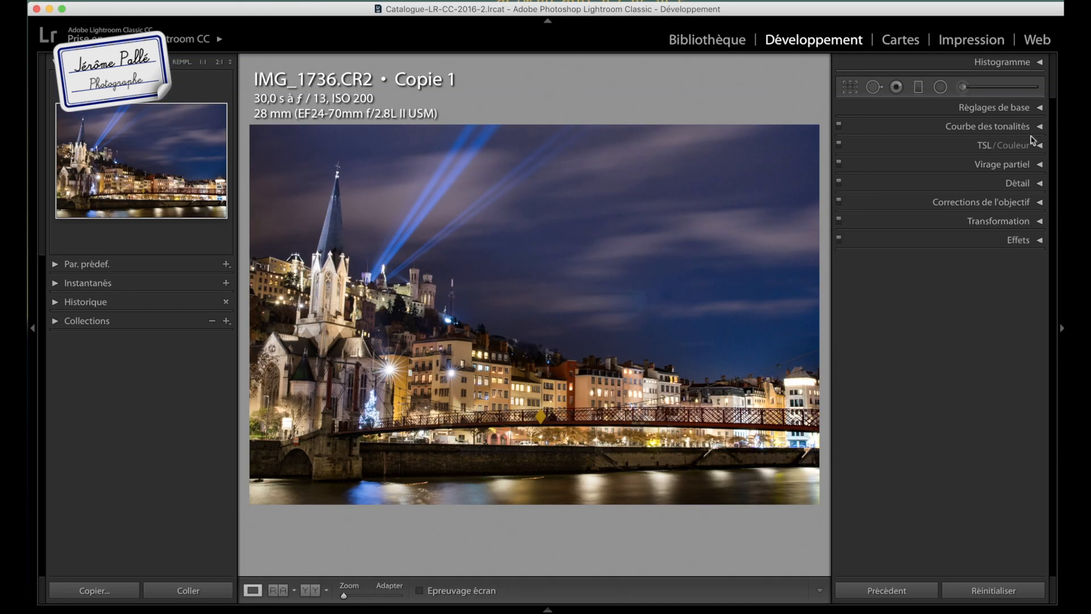
pyautogui.click(1039, 202)
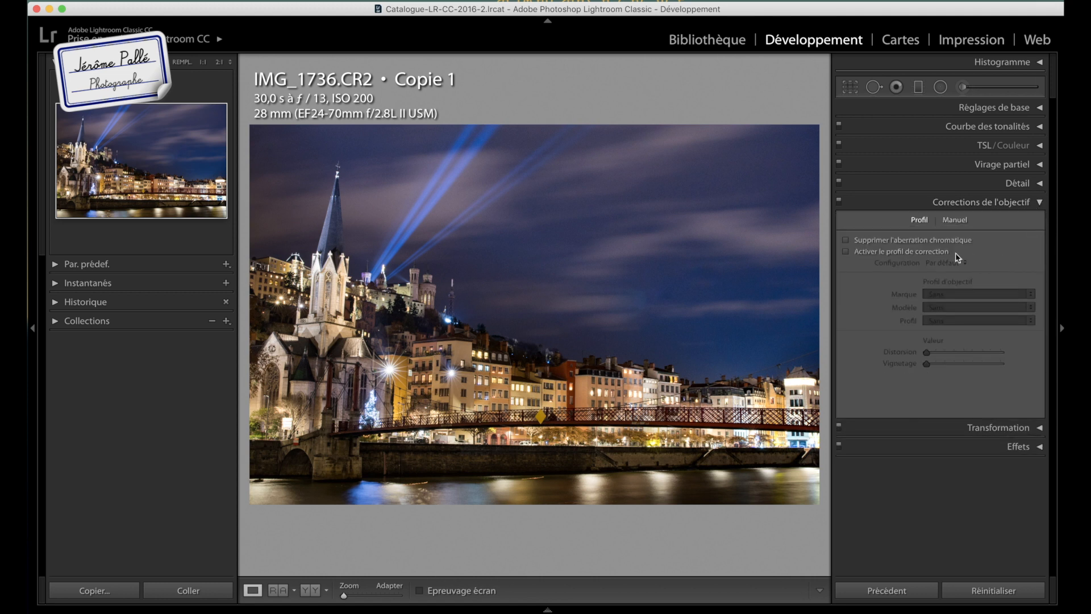
pyautogui.click(846, 252)
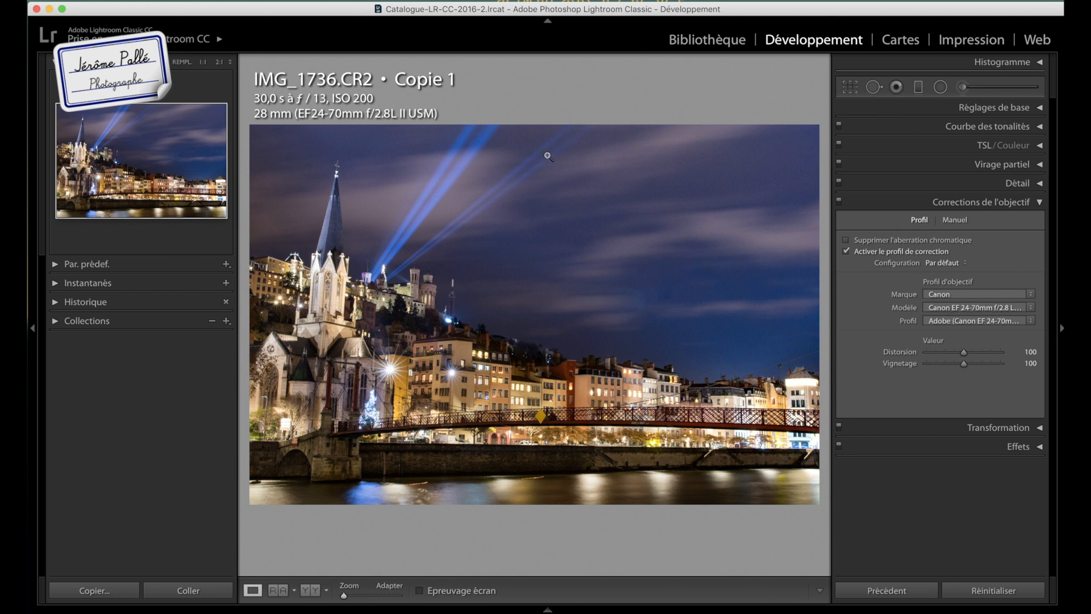
pyautogui.click(845, 252)
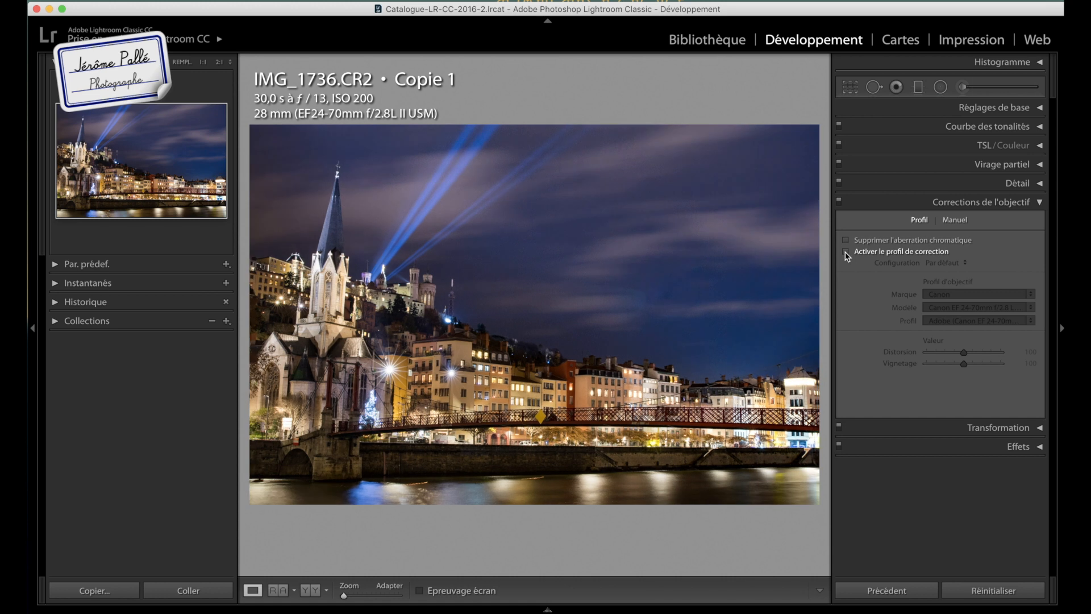
pyautogui.click(846, 252)
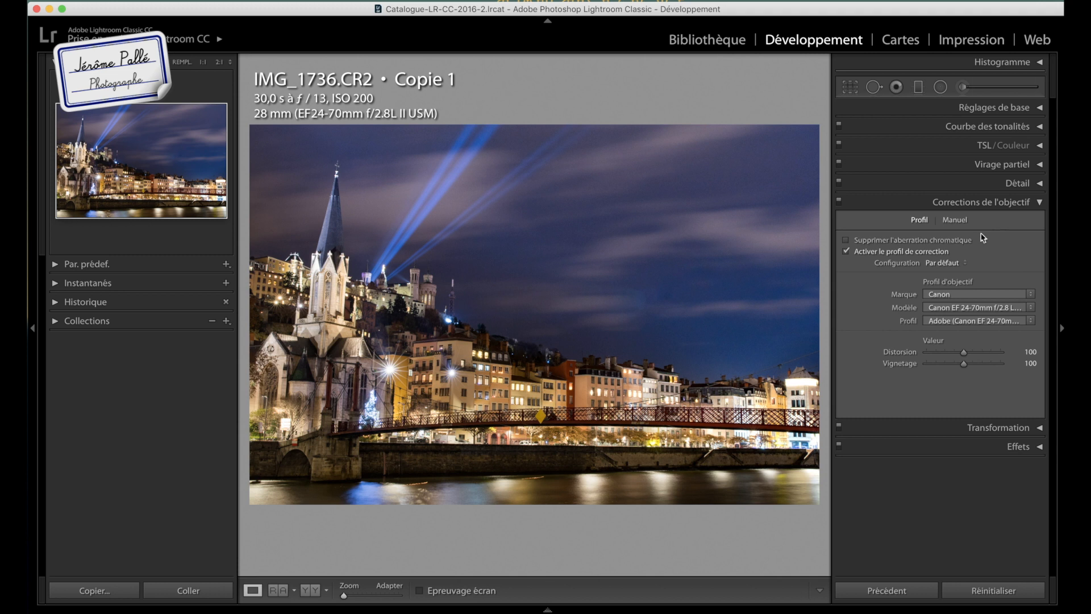
pyautogui.click(1041, 203)
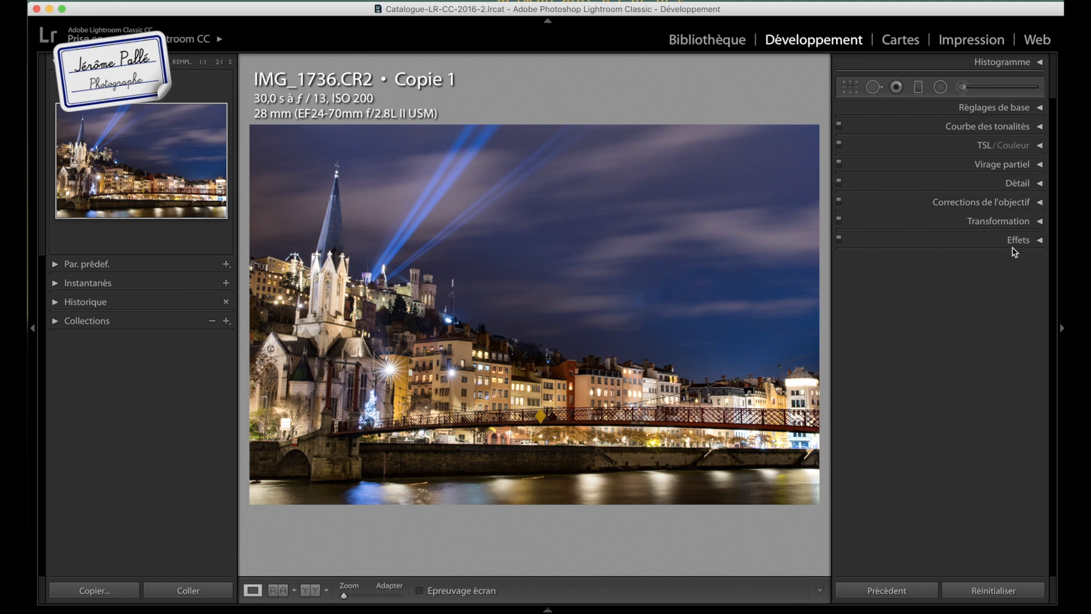
# Try rotating the photo to an angle of about -3.54 with the crop tool, and reset the rotation.
pyautogui.click(852, 88)
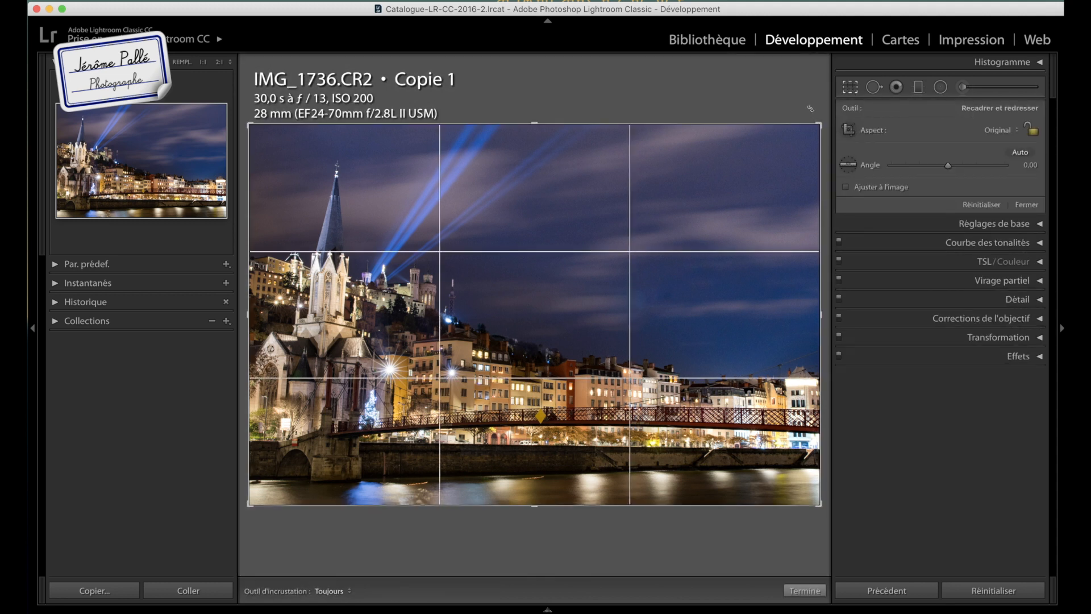
pyautogui.moveTo(814, 111); pyautogui.dragTo(812, 84)
pyautogui.moveTo(494, 213); pyautogui.dragTo(494, 213)
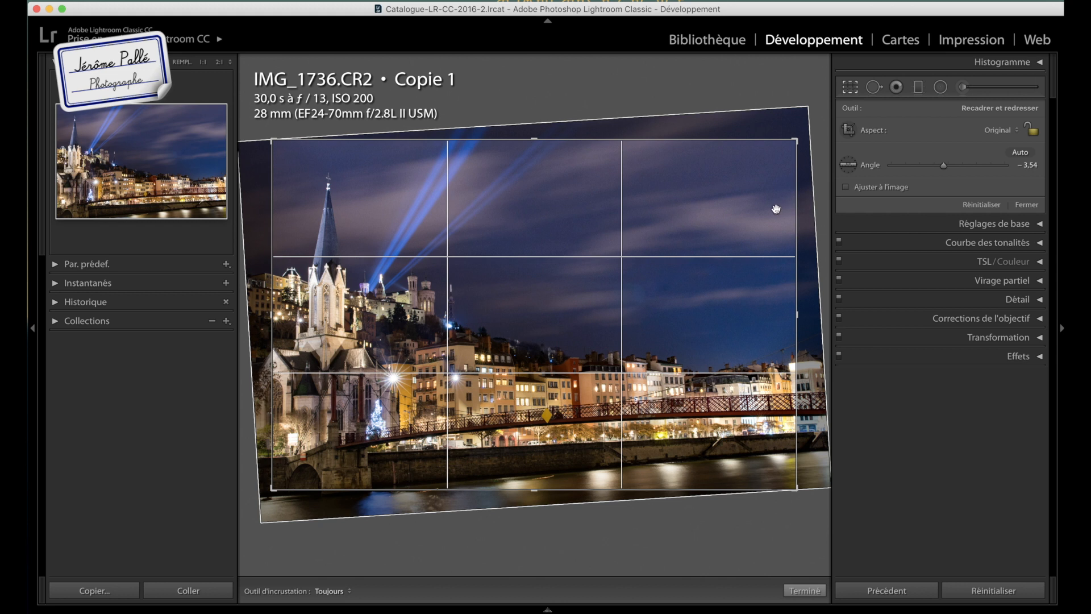
pyautogui.rightClick(729, 178)
pyautogui.click(775, 183)
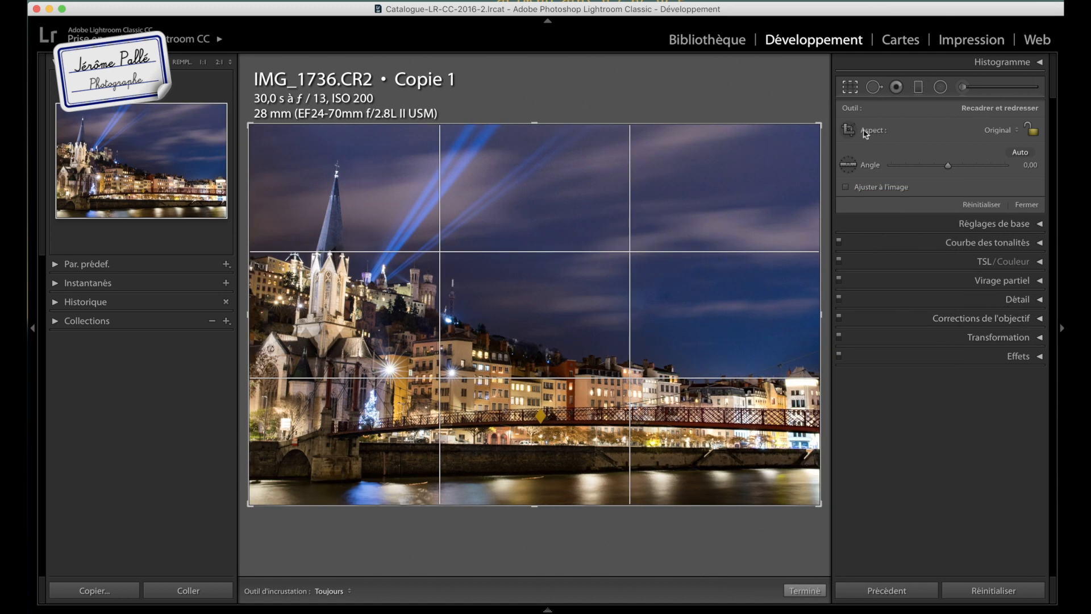
pyautogui.click(850, 88)
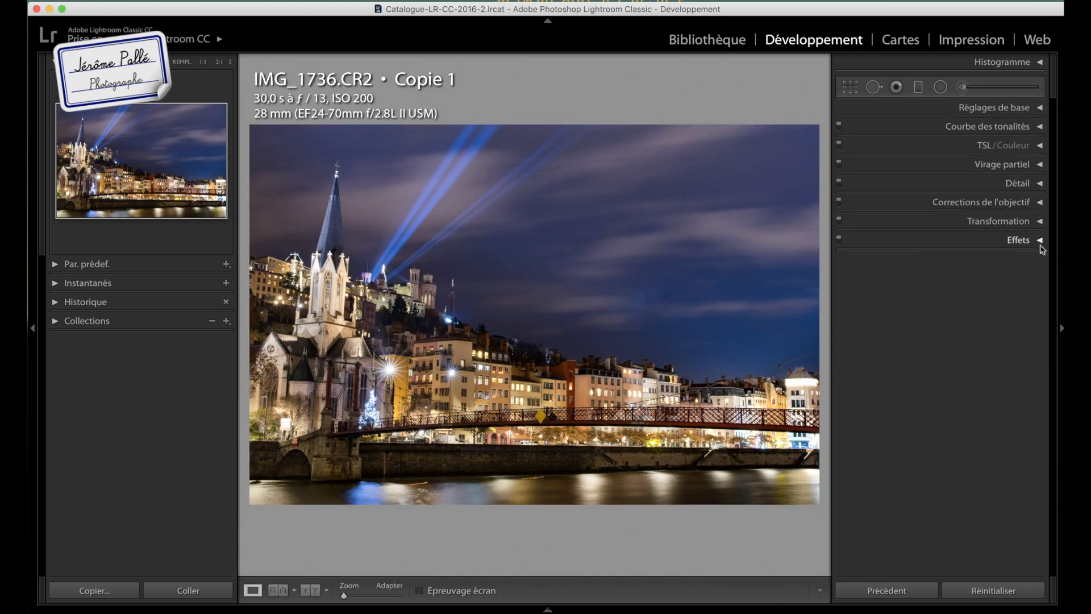
# Try the Auto and Vertical Upright perspective corrections on the photo, undoing each one.
pyautogui.click(1039, 222)
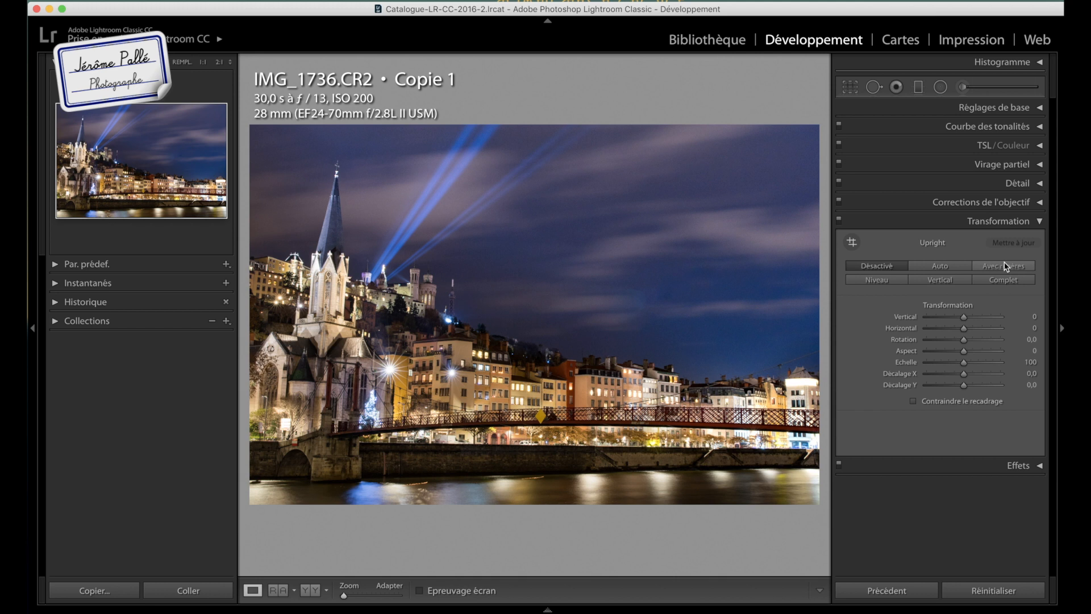
pyautogui.click(941, 267)
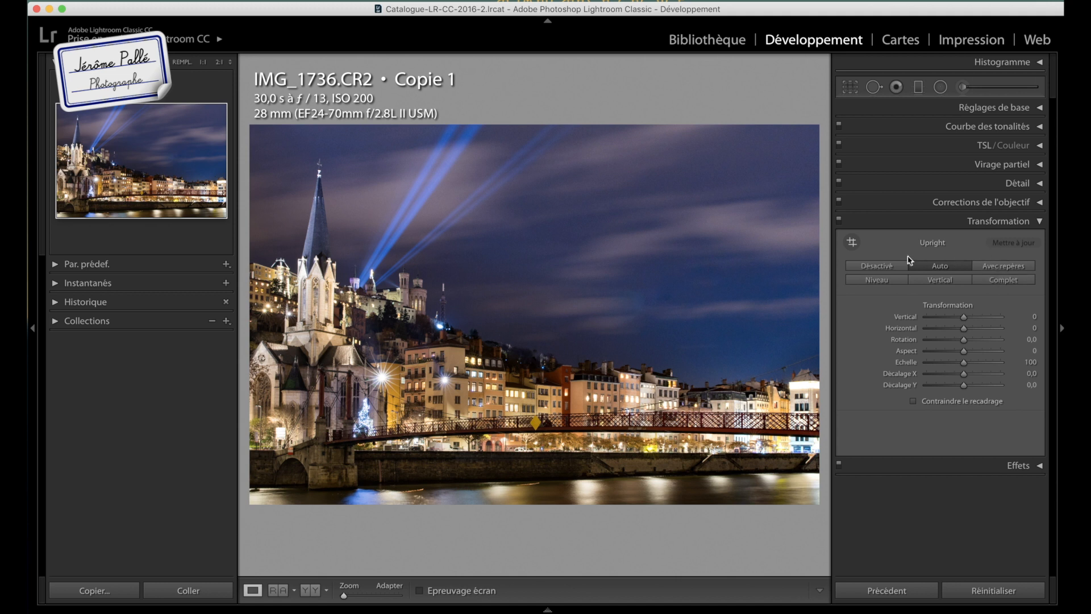
pyautogui.press('super+z')
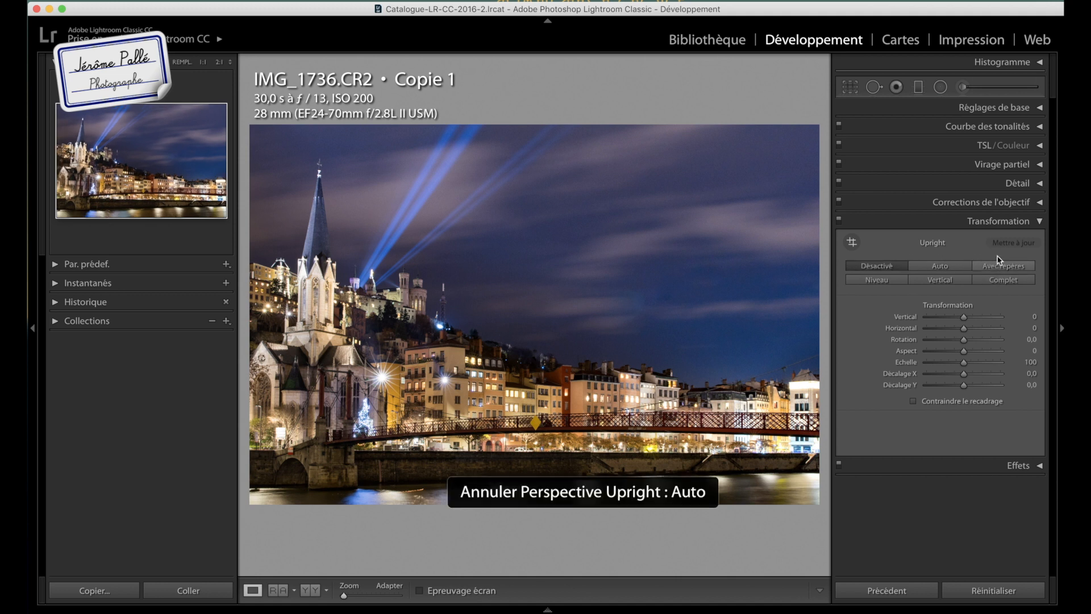
pyautogui.click(884, 281)
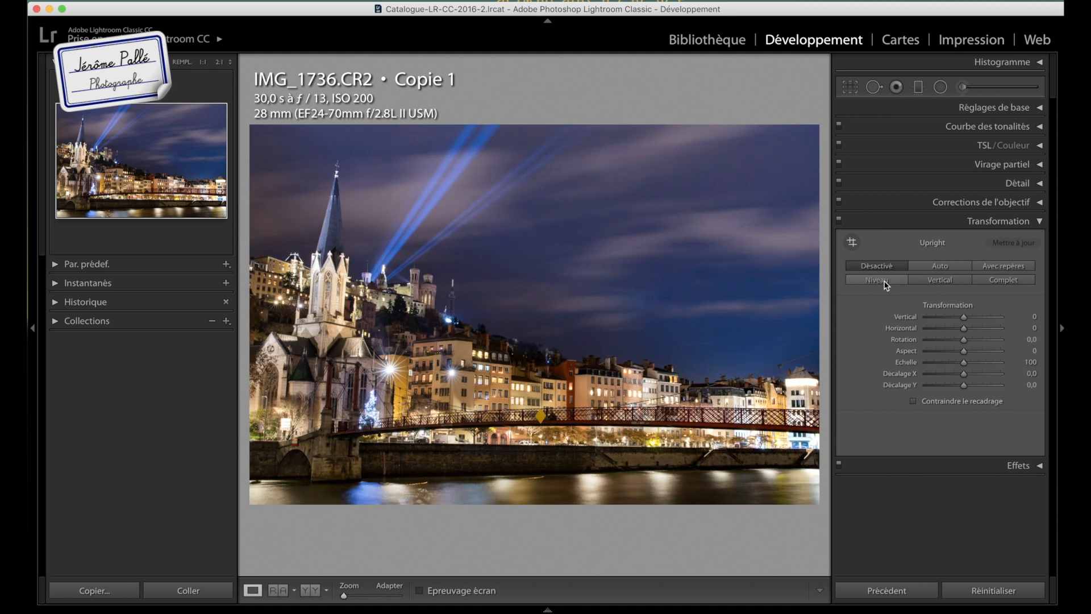
pyautogui.click(933, 284)
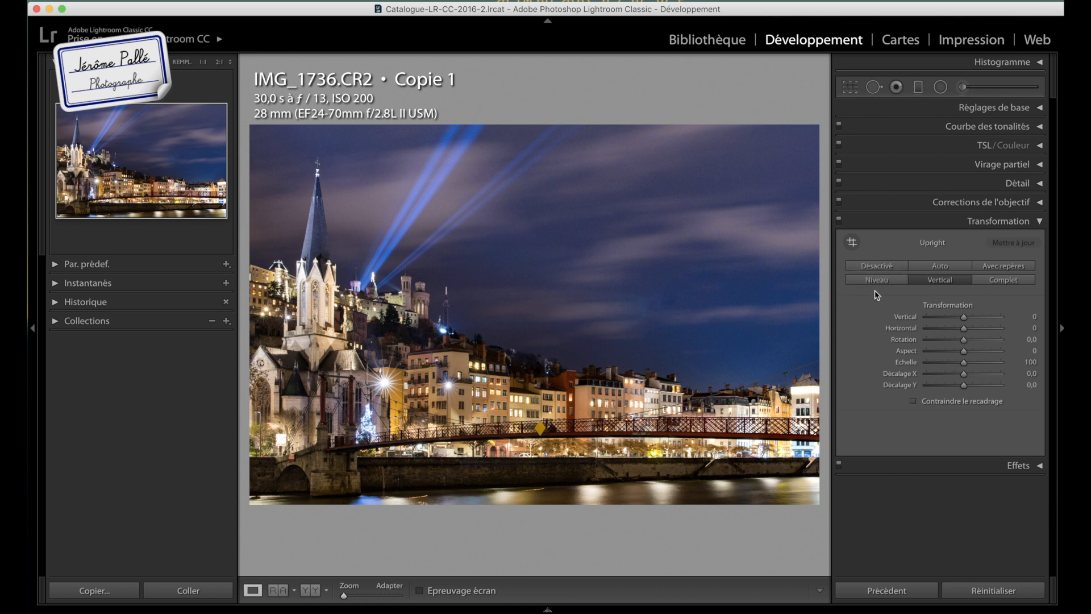
pyautogui.press('super+z')
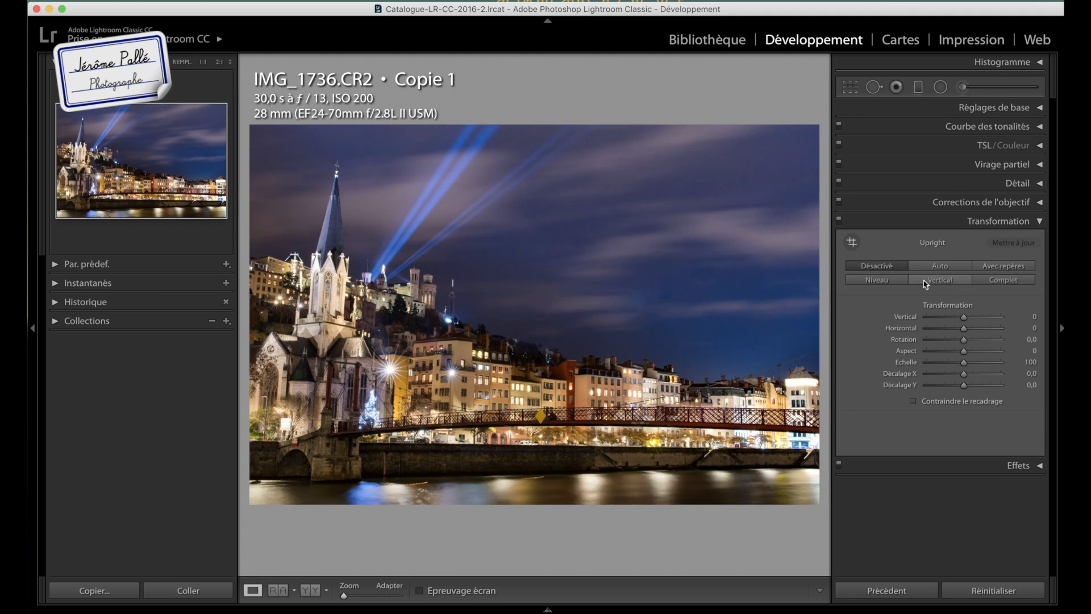
# Try the Niveau and Complet Upright corrections, constraining the crop for Complet, and undo the Complet correction.
pyautogui.click(883, 280)
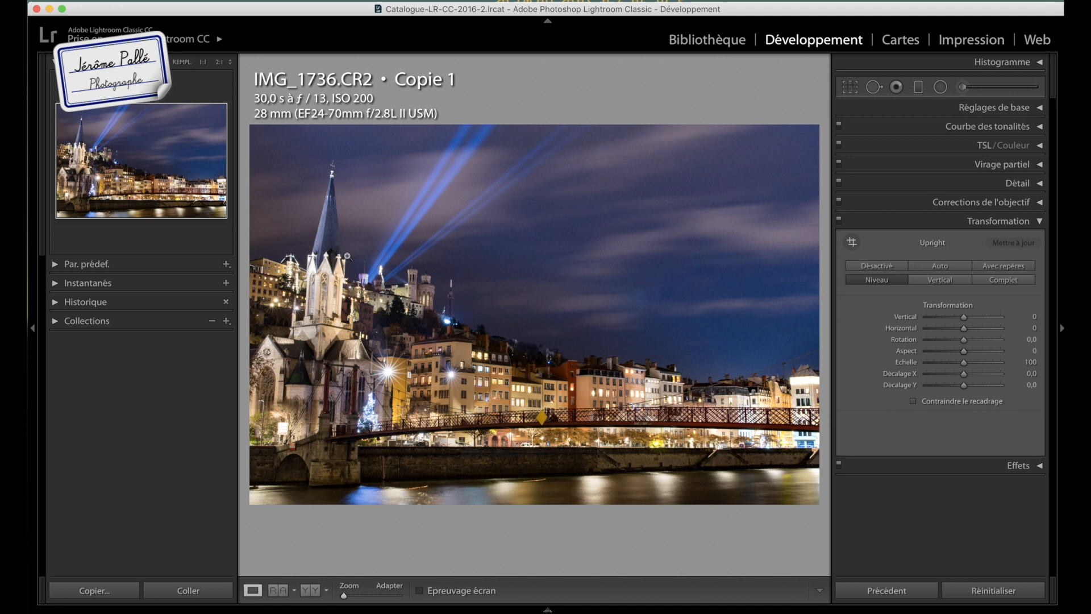
pyautogui.click(1011, 280)
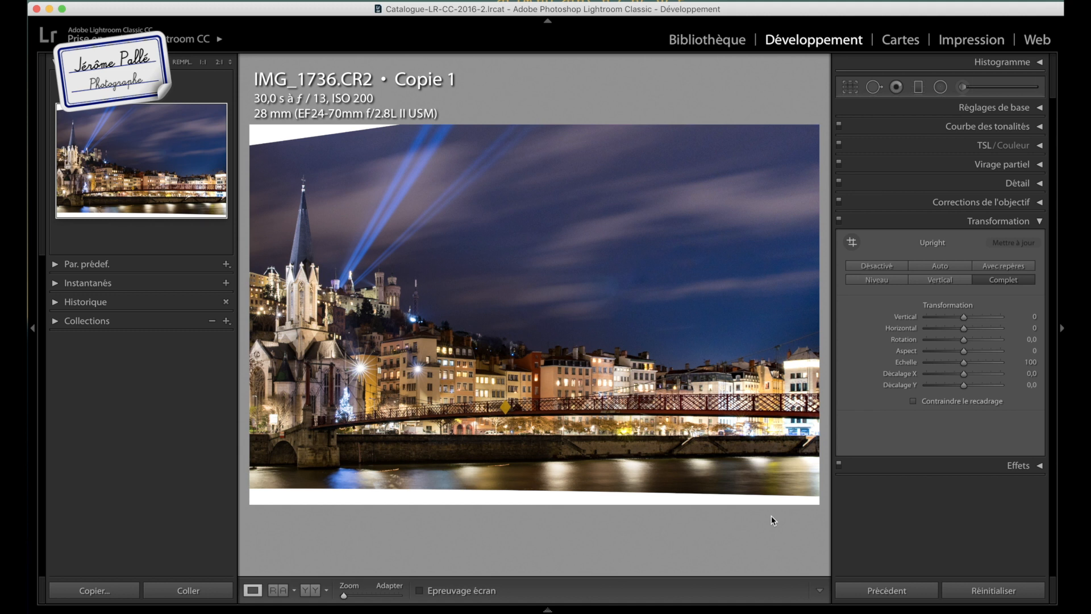
pyautogui.click(914, 402)
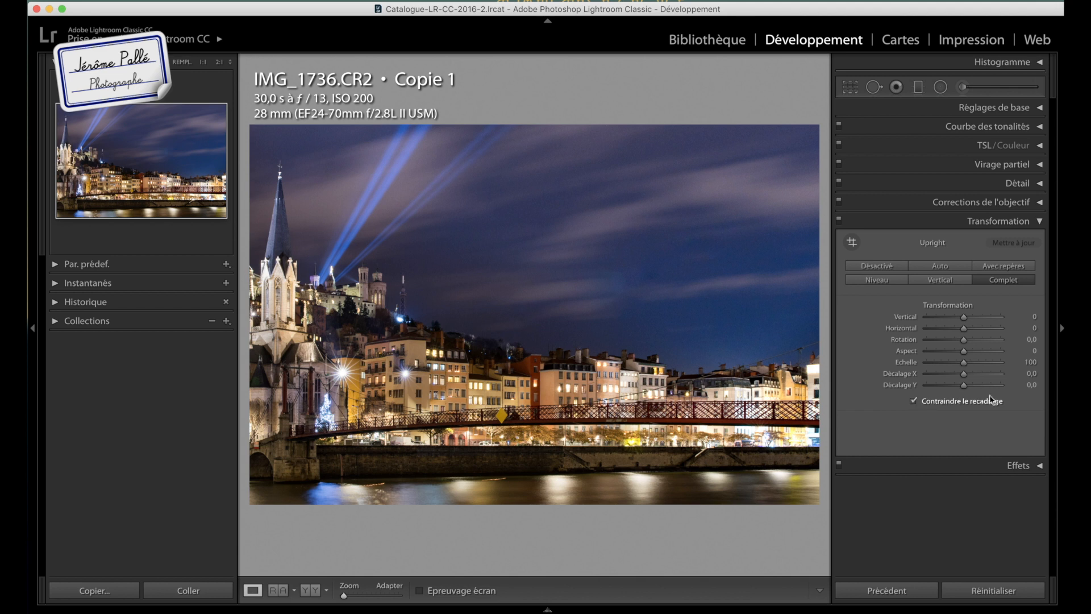
pyautogui.press('super+z')
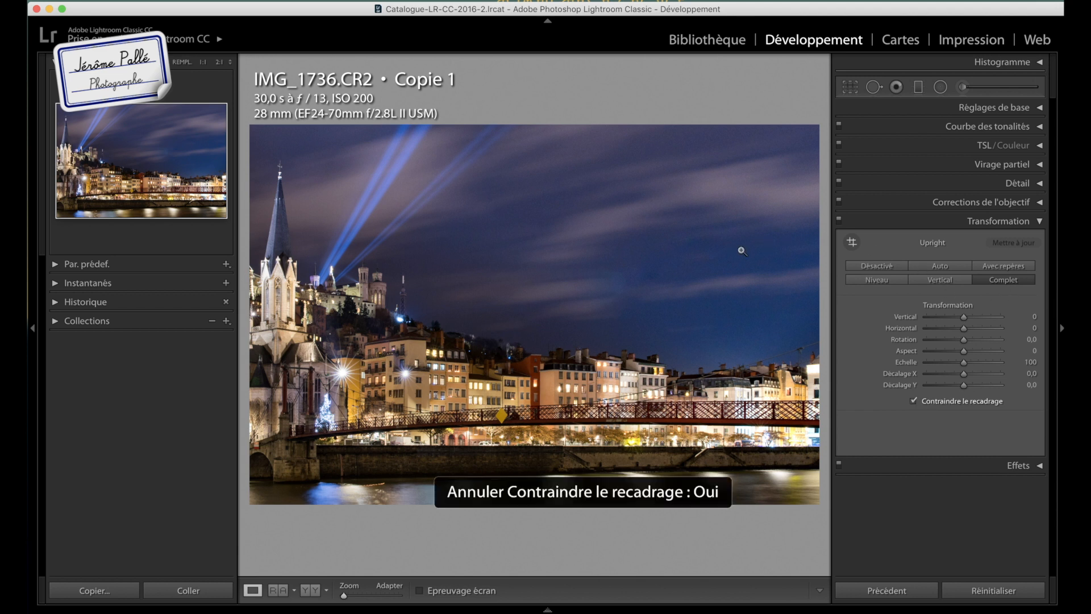
pyautogui.press('super+z')
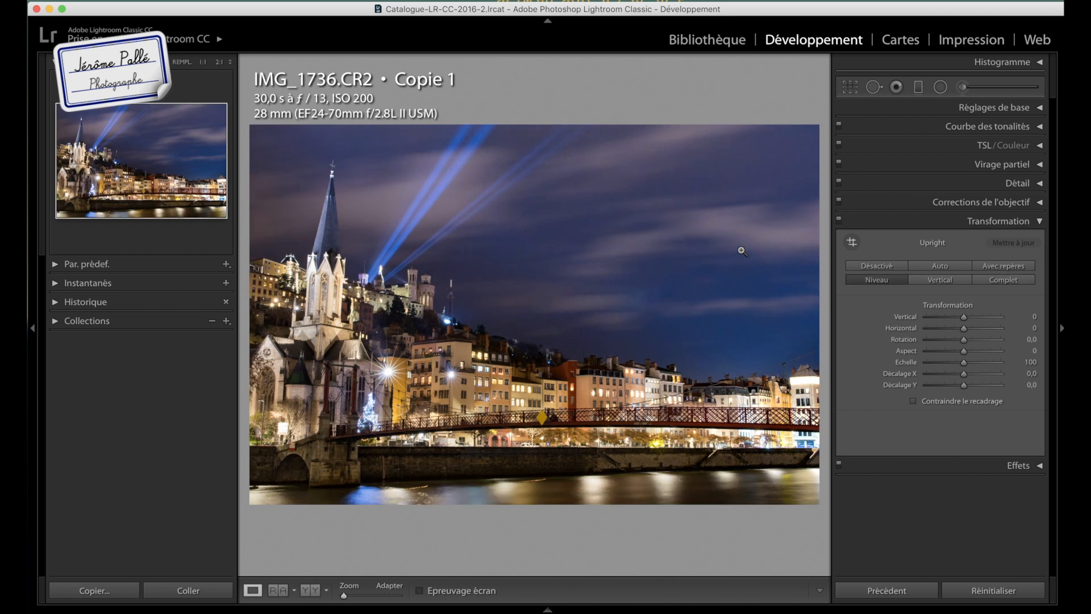
# Apply guided Upright correction with two vertical guides, one along the building at the photo's far right and one along the church.
pyautogui.click(986, 269)
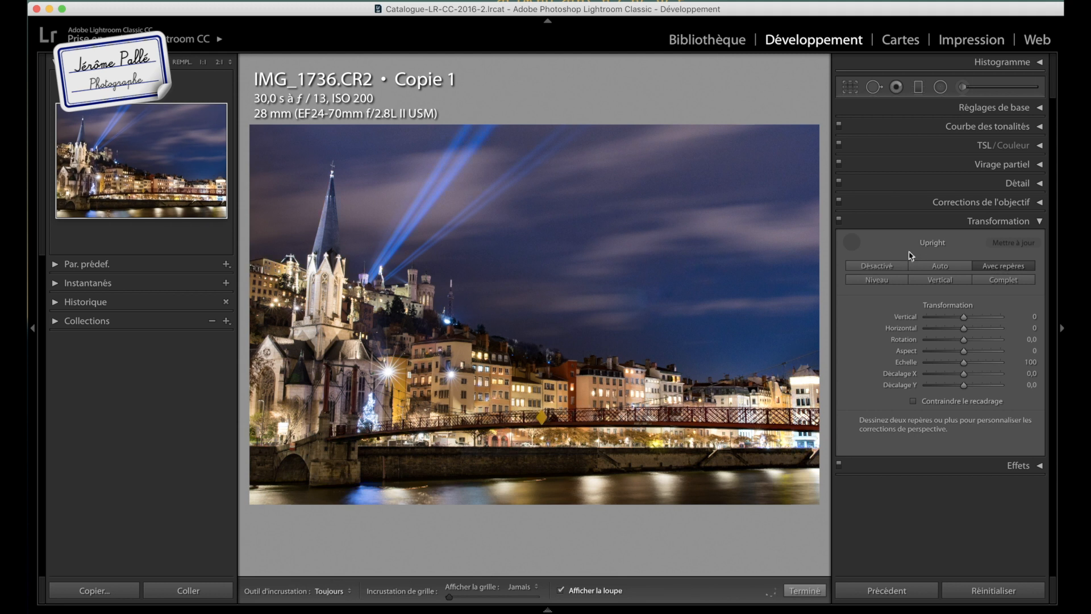
pyautogui.click(855, 245)
pyautogui.click(854, 245)
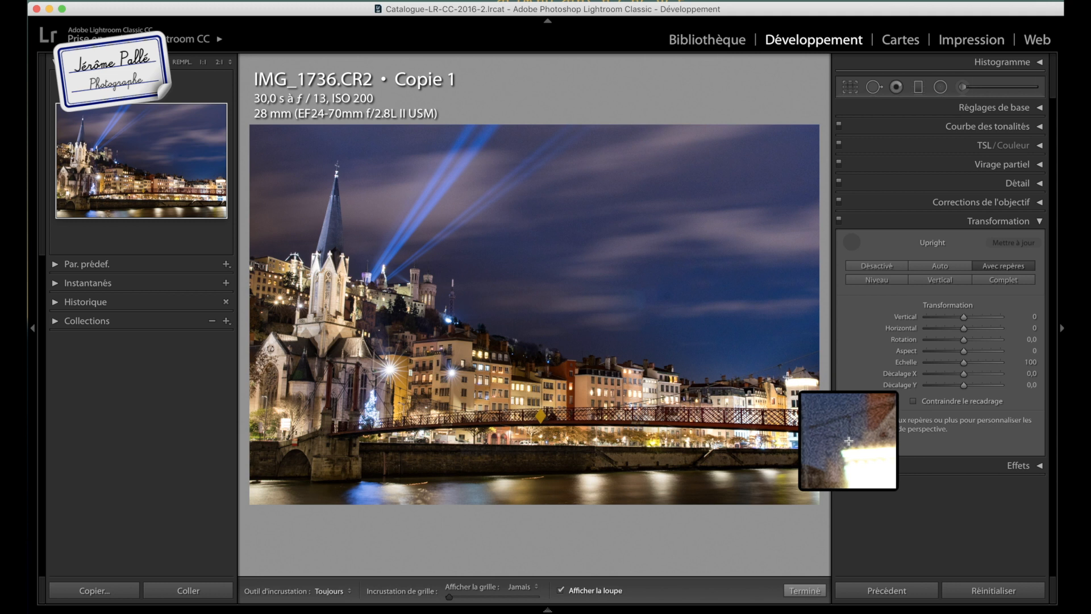
pyautogui.moveTo(782, 379); pyautogui.dragTo(786, 473)
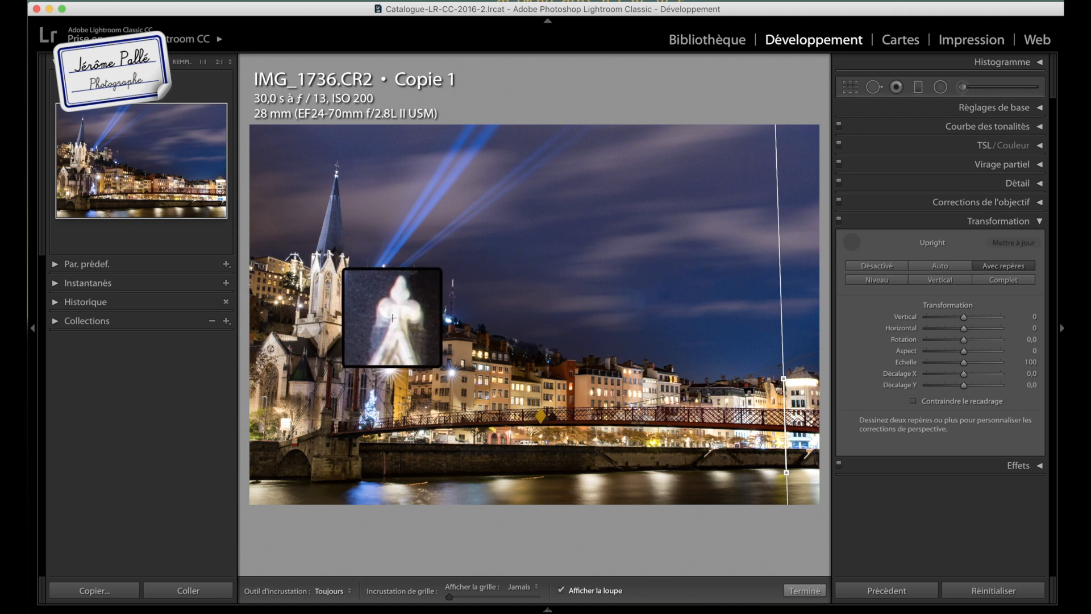
pyautogui.moveTo(329, 254); pyautogui.dragTo(328, 359)
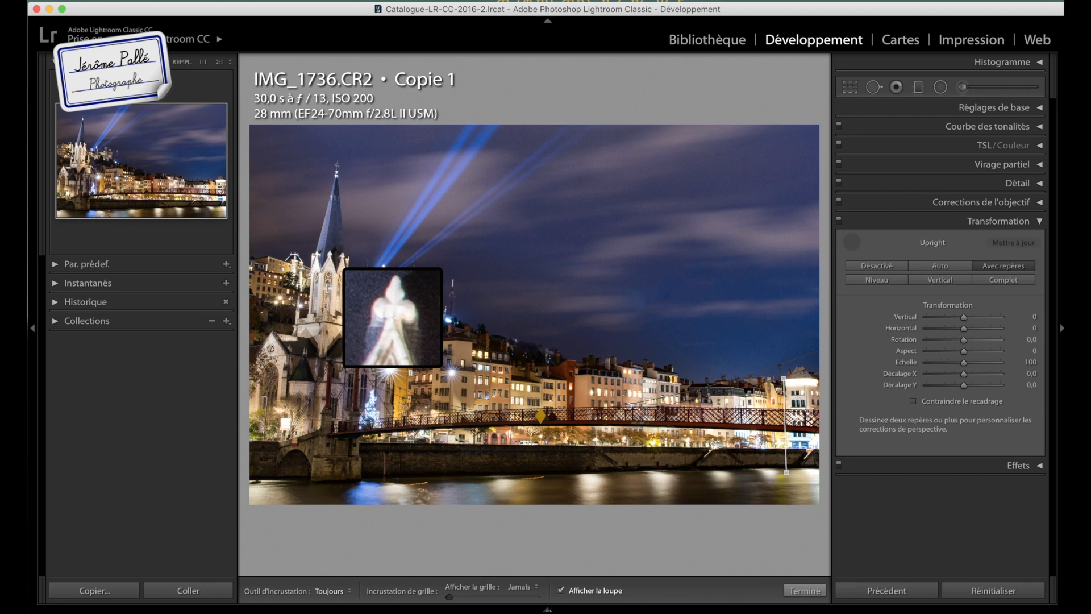
pyautogui.moveTo(313, 447); pyautogui.dragTo(317, 452)
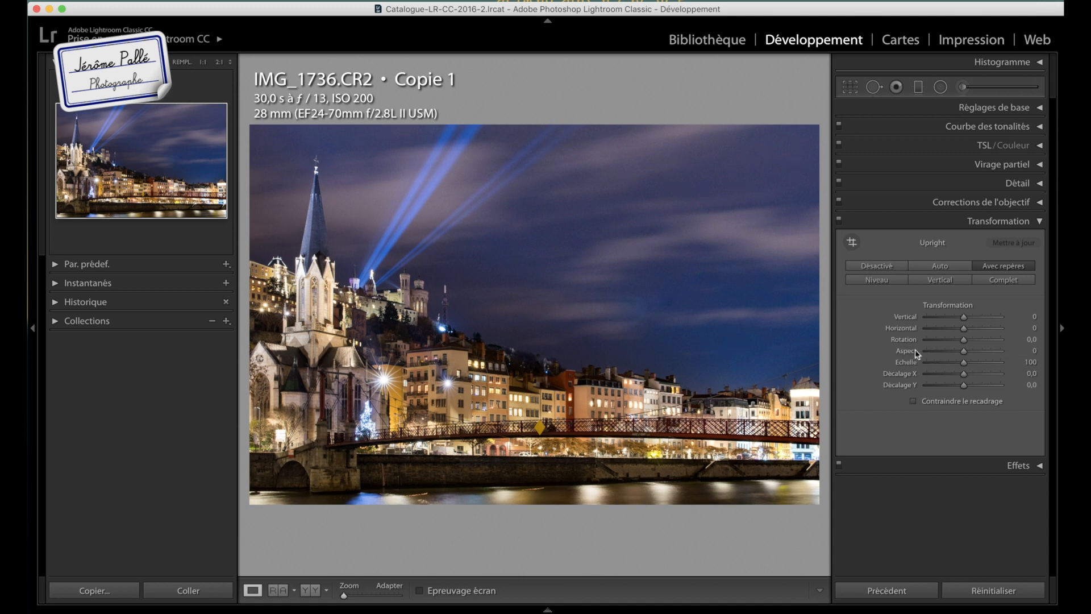
# Set the transformation's Aspect to +27 and constrain the crop to remove the white edges.
pyautogui.moveTo(966, 357); pyautogui.dragTo(975, 356)
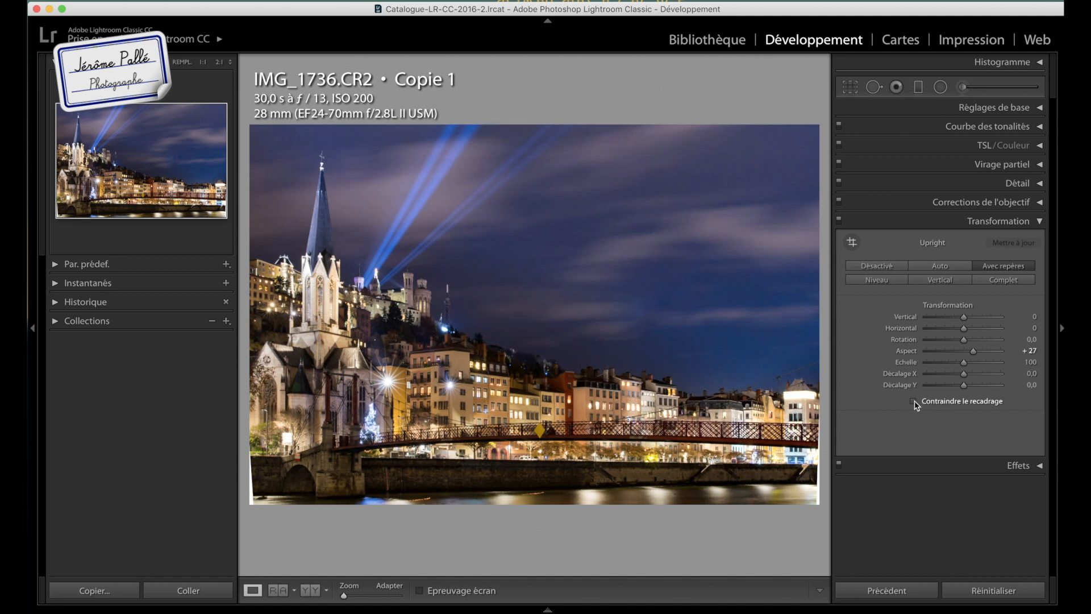
pyautogui.click(914, 402)
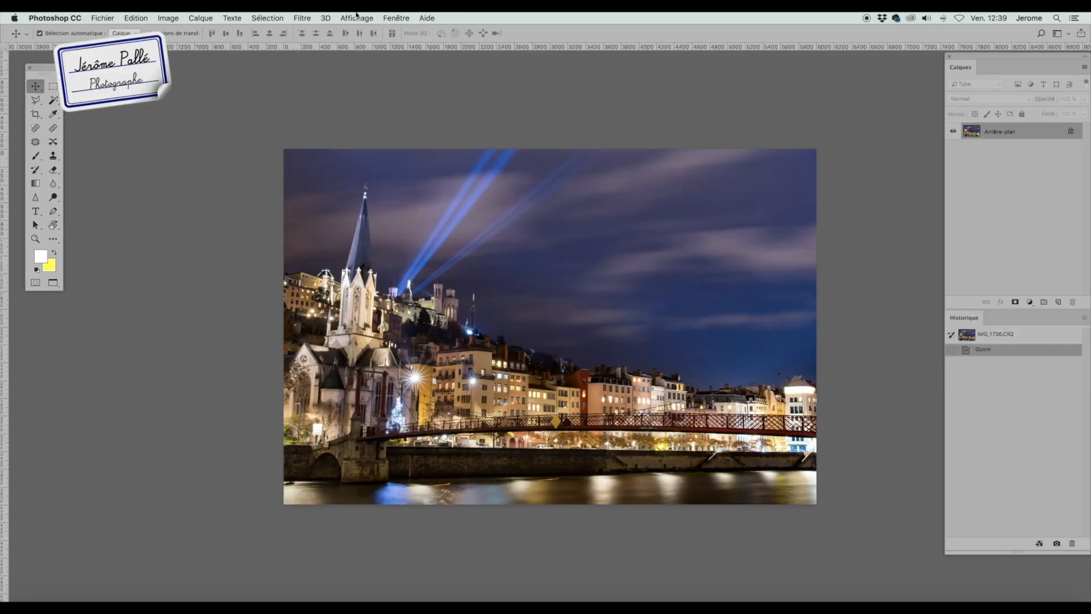
# In Photoshop, display the grid over the opened night photo.
pyautogui.click(357, 15)
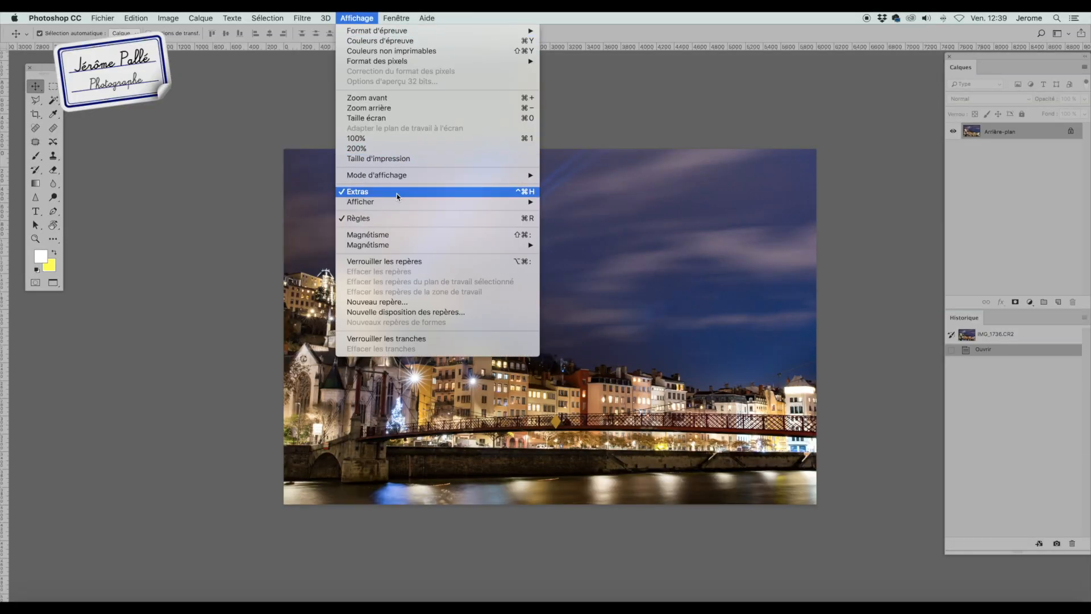
pyautogui.moveTo(409, 202)
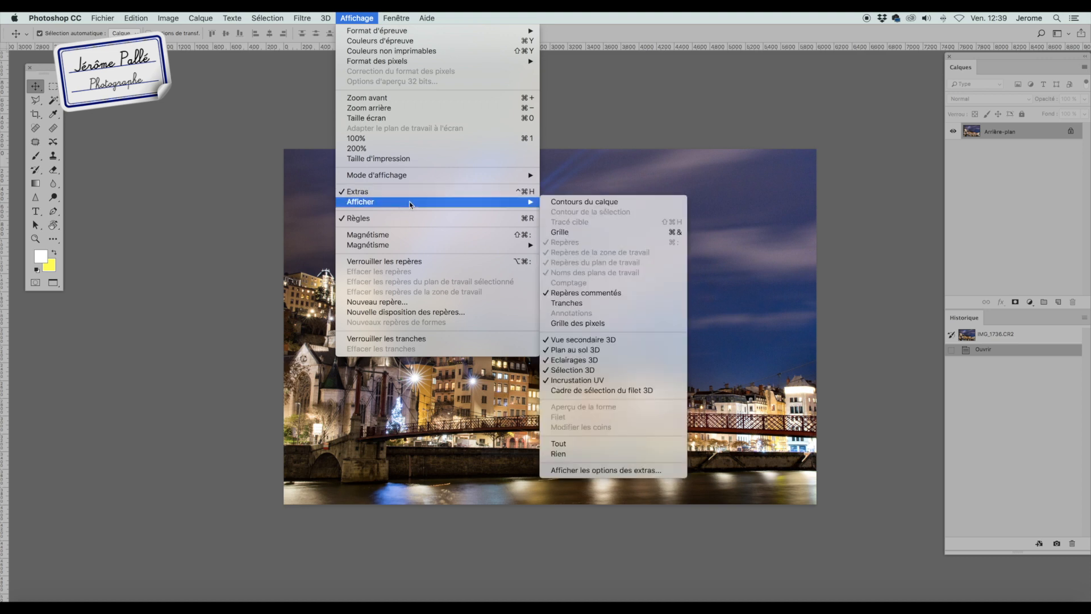
pyautogui.click(583, 233)
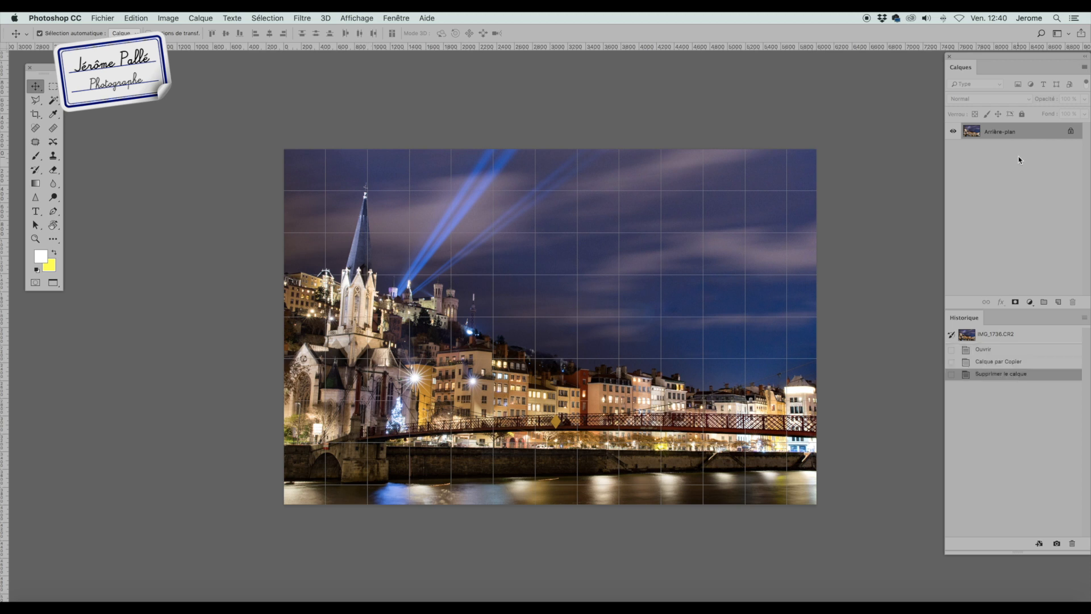
# Duplicate the Arrière-plan layer, keeping the proposed name Arrière-plan copie.
pyautogui.rightClick(1019, 132)
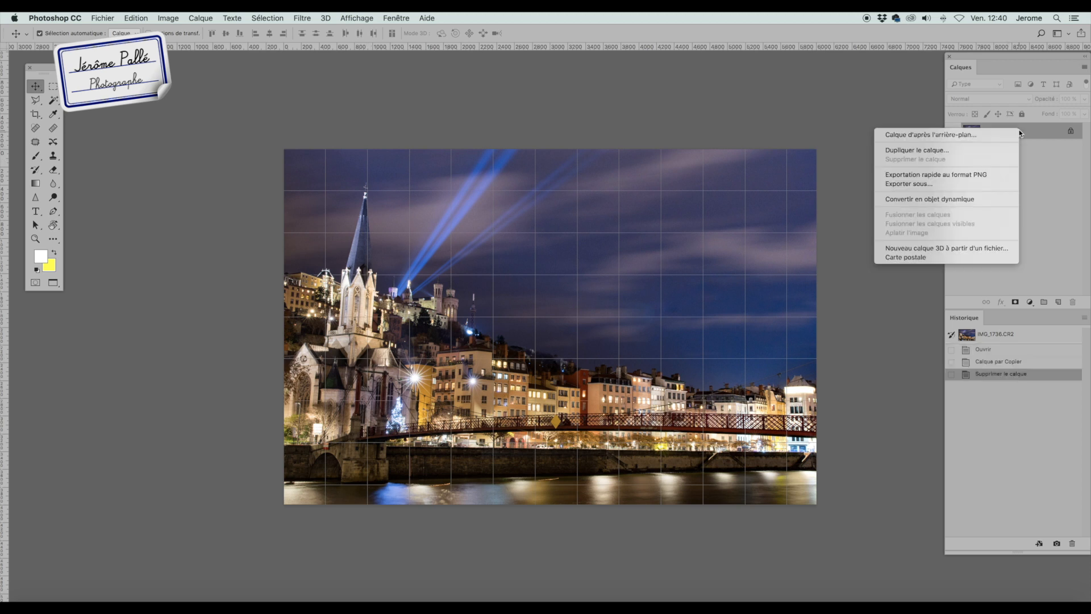
pyautogui.click(964, 151)
pyautogui.click(781, 335)
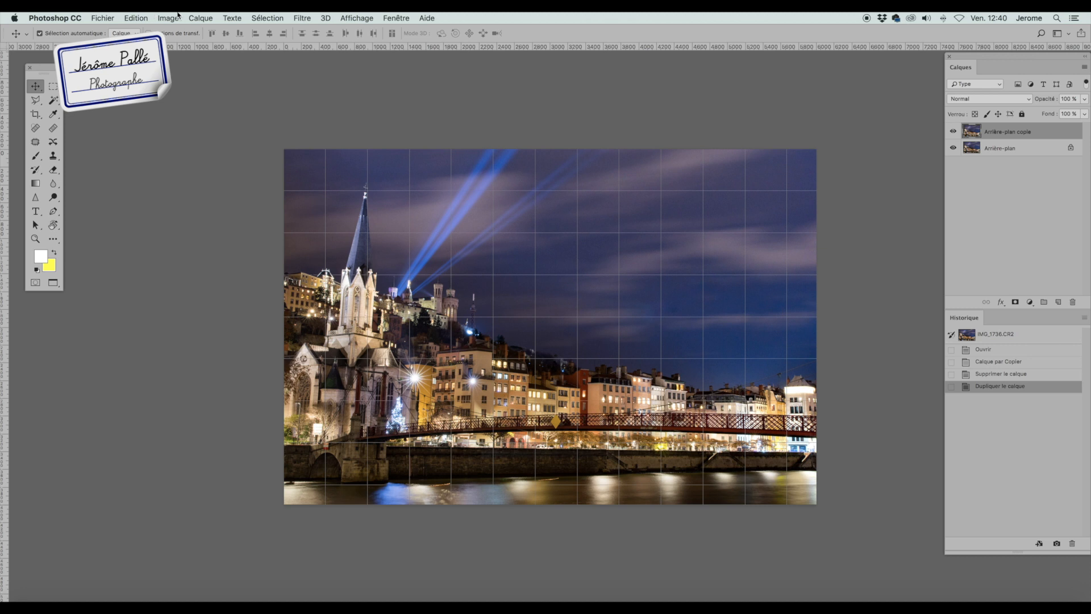
# Try a Perspective transformation on the Arrière-plan copie layer, spreading both upper corners outward symmetrically.
pyautogui.click(137, 18)
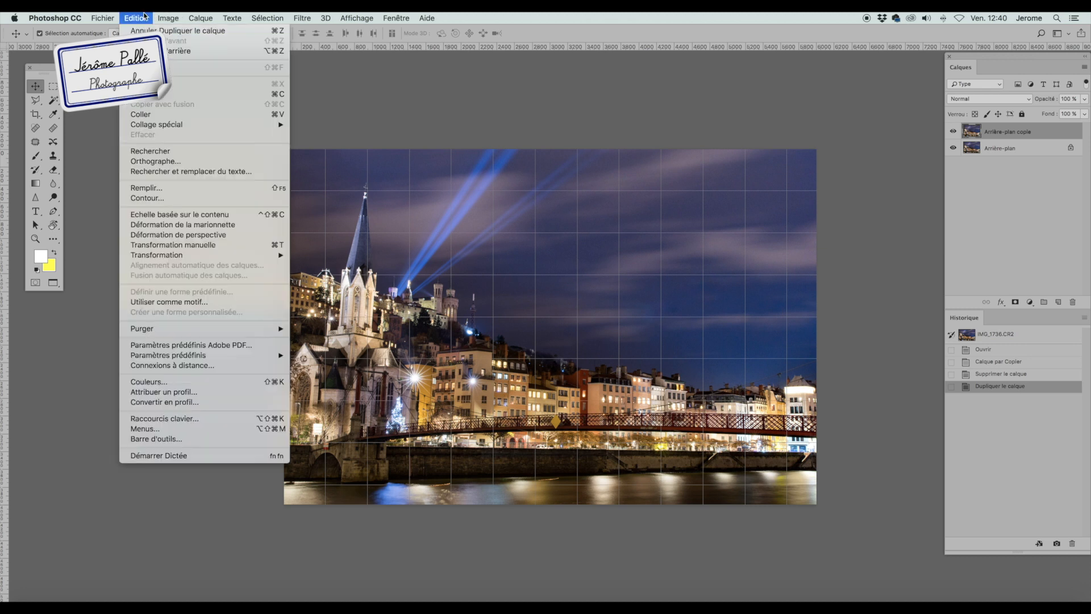
pyautogui.click(206, 245)
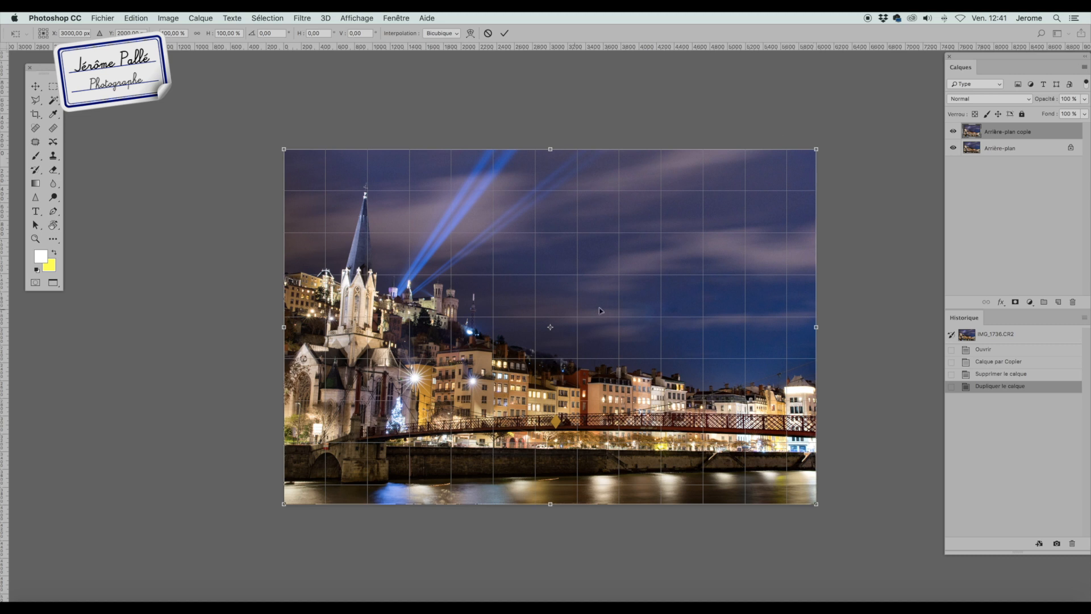
pyautogui.rightClick(647, 218)
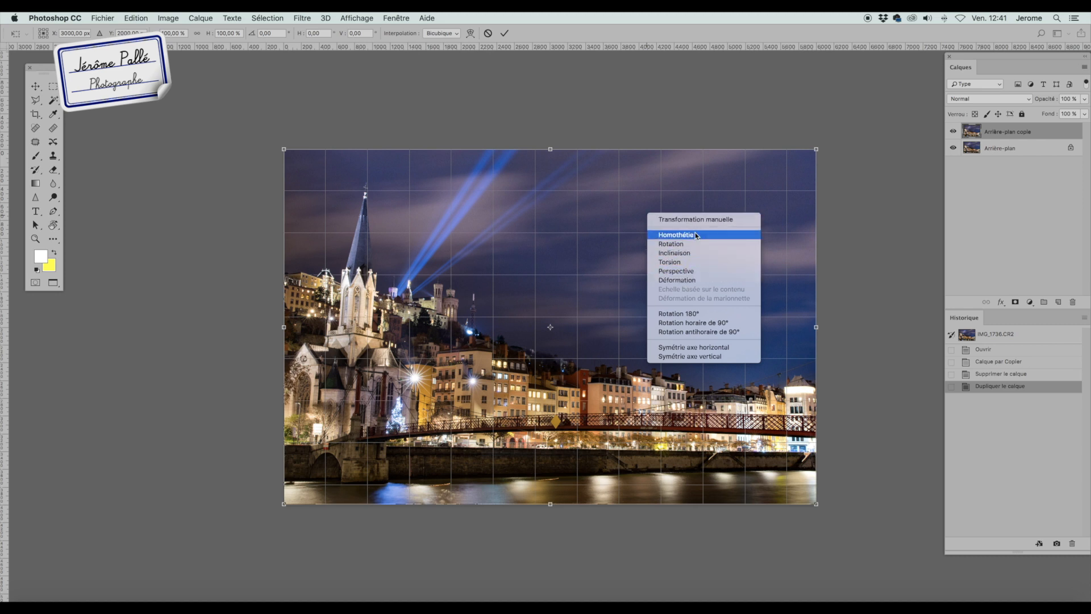
pyautogui.click(698, 276)
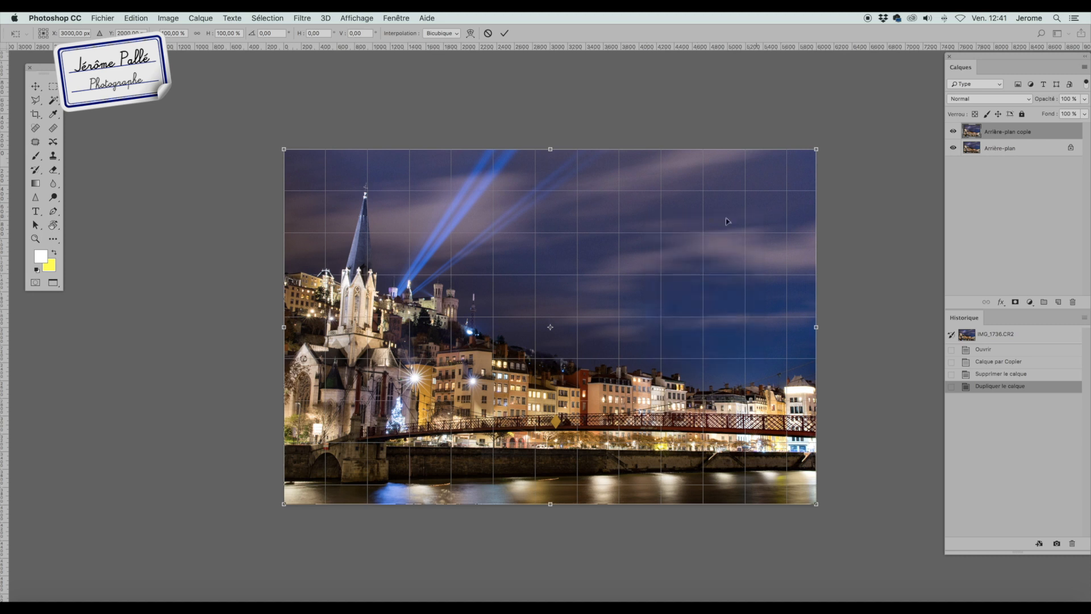
pyautogui.moveTo(817, 150); pyautogui.dragTo(833, 150)
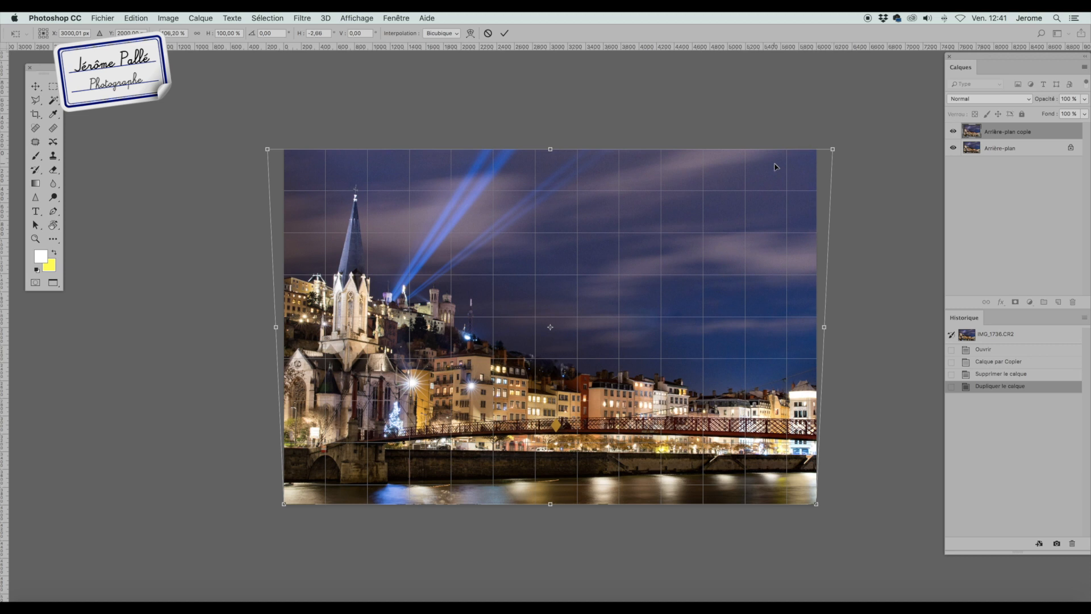
pyautogui.press('Return')
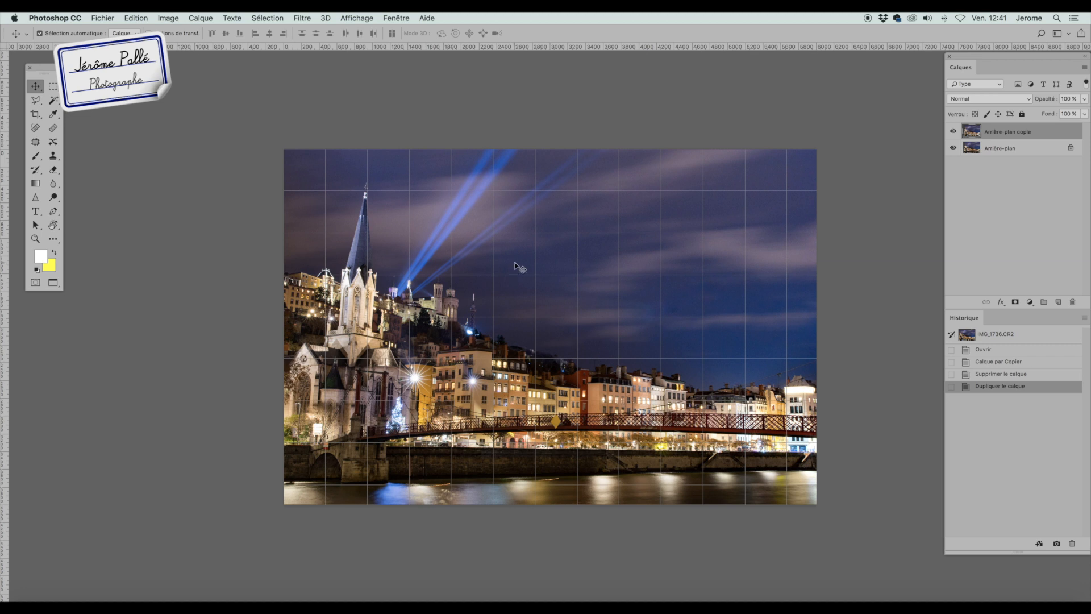
# Skew the Arrière-plan copie layer with Inclinaison, moving the upper-left corner well outward and the upper-right corner slightly outward to straighten the verticals.
pyautogui.press('super+t')
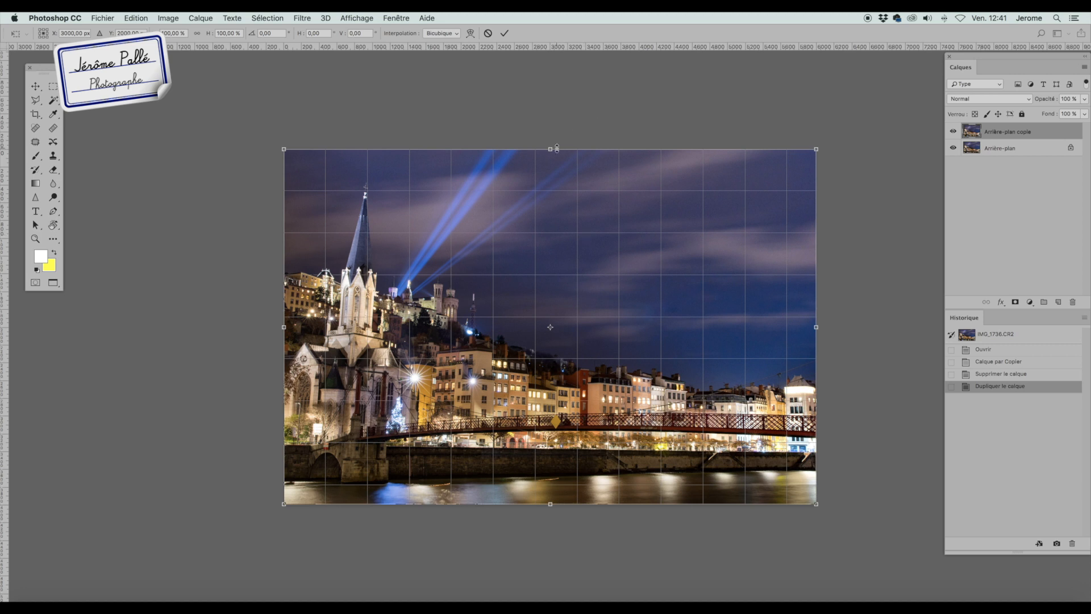
pyautogui.rightClick(702, 188)
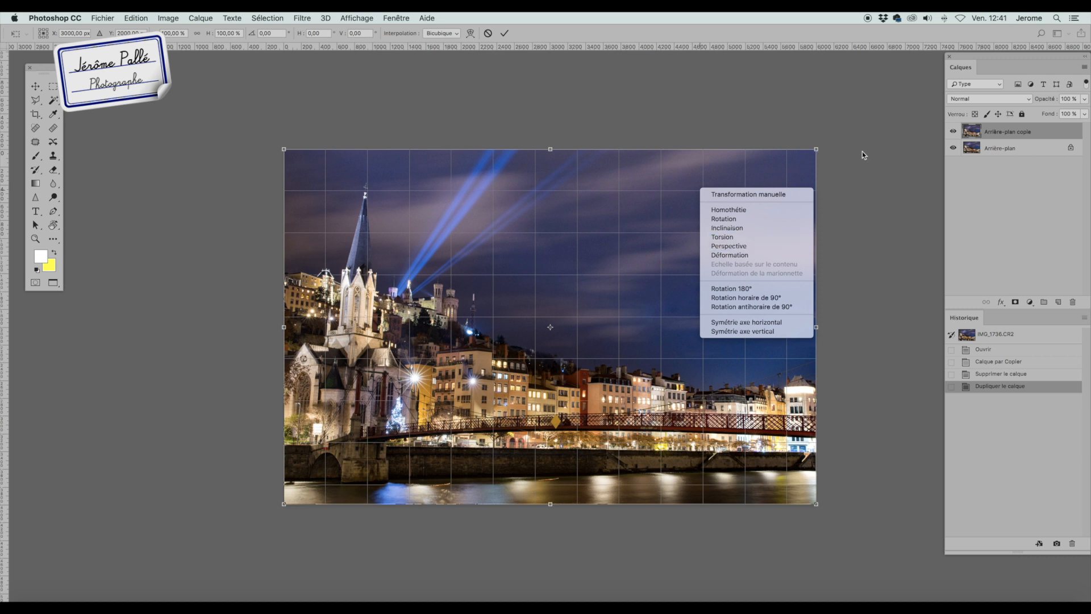
pyautogui.click(733, 228)
pyautogui.moveTo(283, 150); pyautogui.dragTo(256, 150)
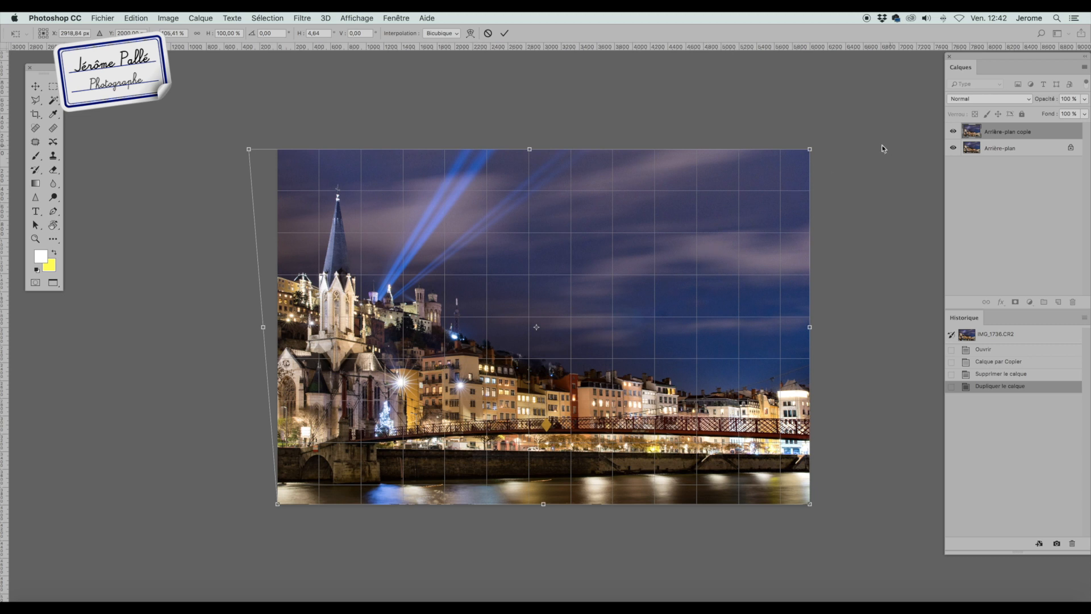
pyautogui.moveTo(812, 152); pyautogui.dragTo(820, 153)
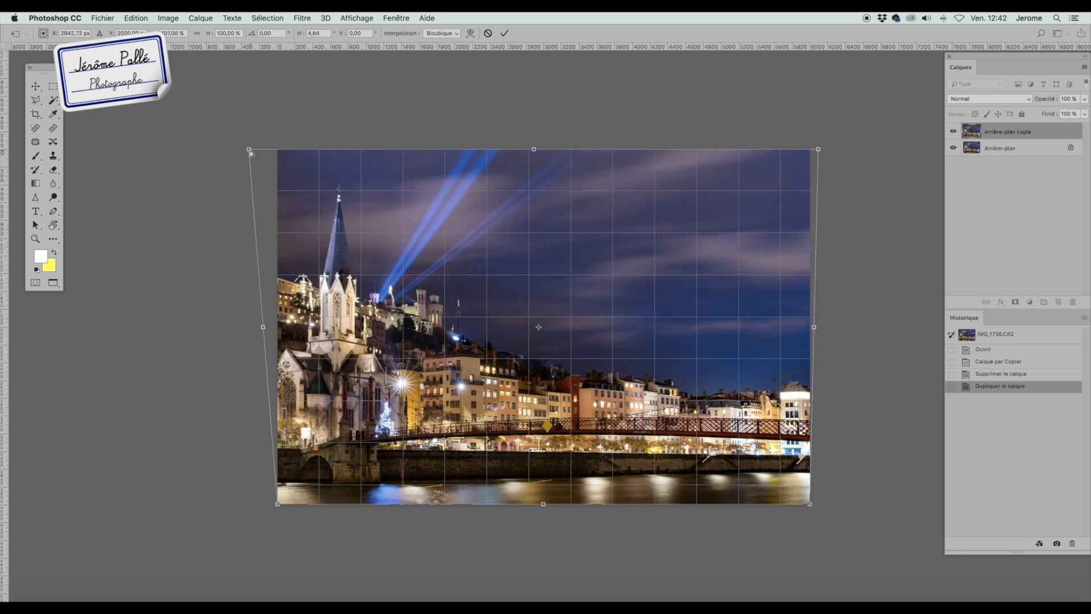
pyautogui.moveTo(249, 153); pyautogui.dragTo(248, 151)
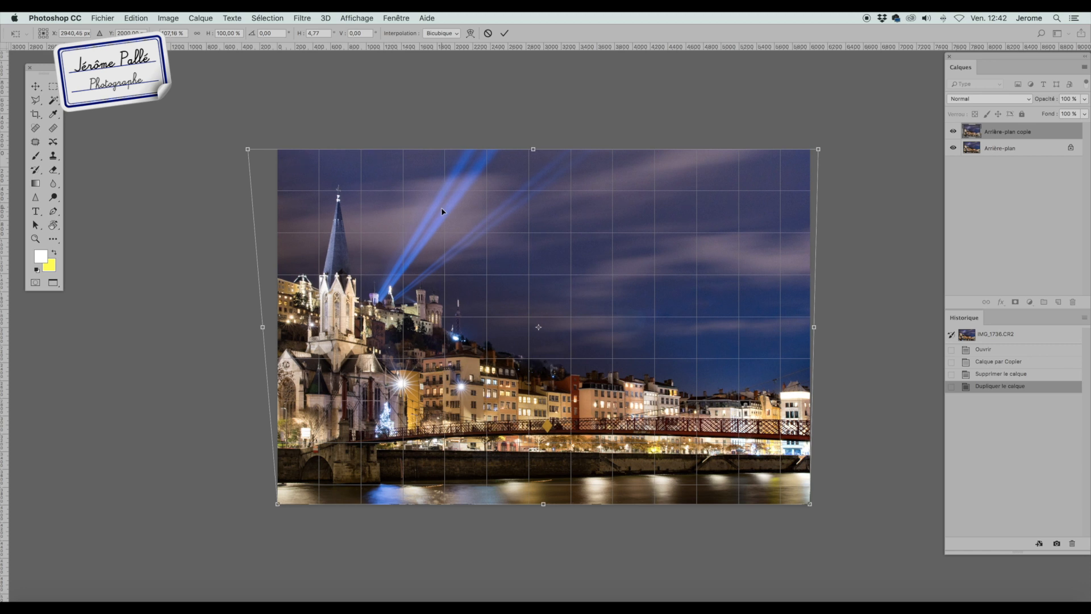
pyautogui.press('Return')
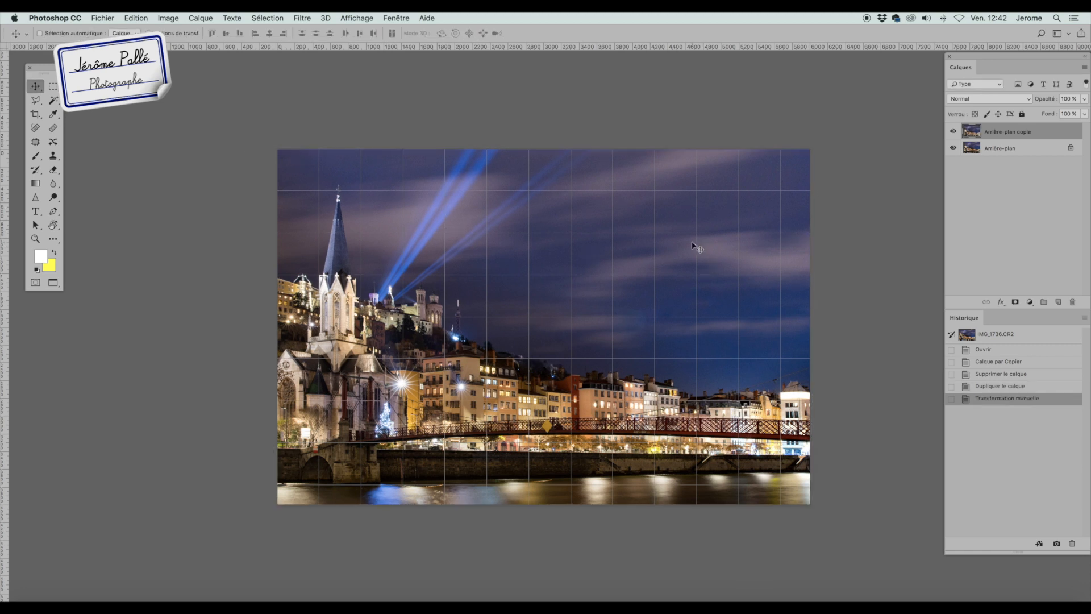
# Stretch the Arrière-plan copie layer upward from its top edge to about 104% height with a free transformation.
pyautogui.press('super+t')
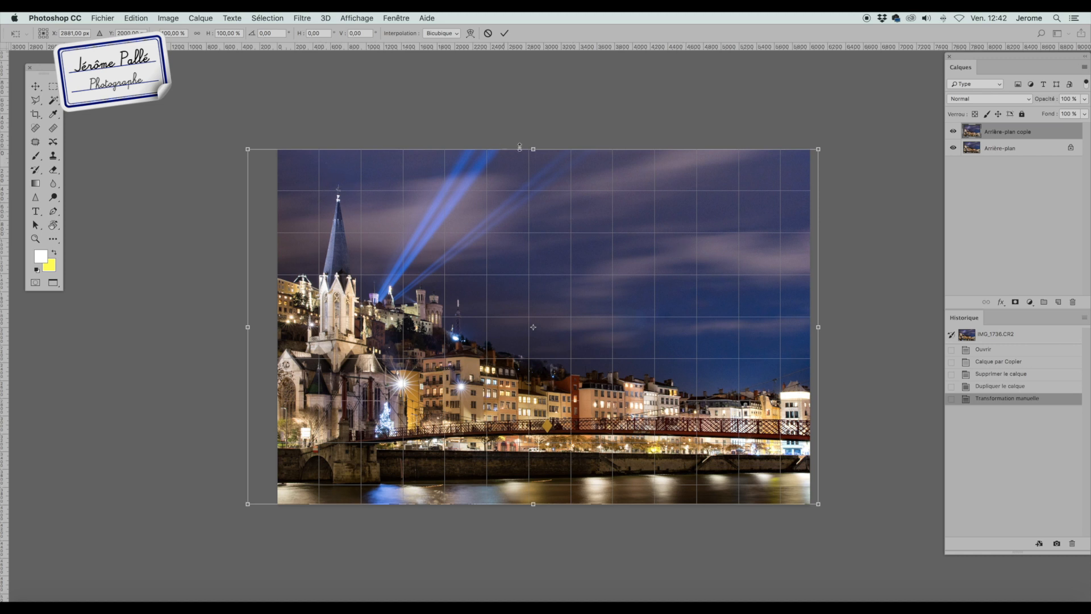
pyautogui.scroll(2, 551, 214)
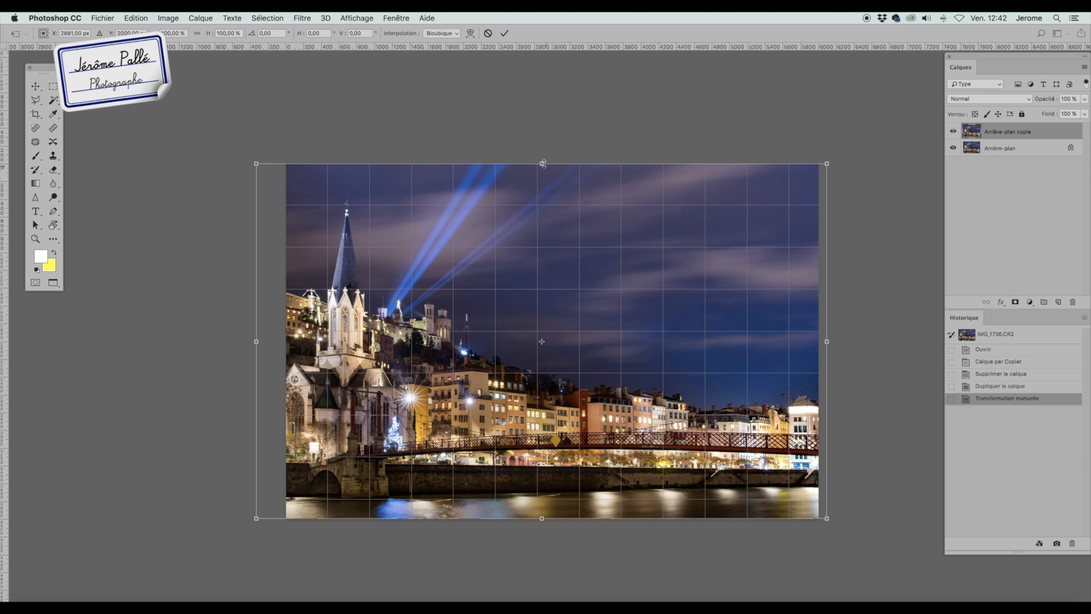
pyautogui.moveTo(541, 162); pyautogui.dragTo(543, 148)
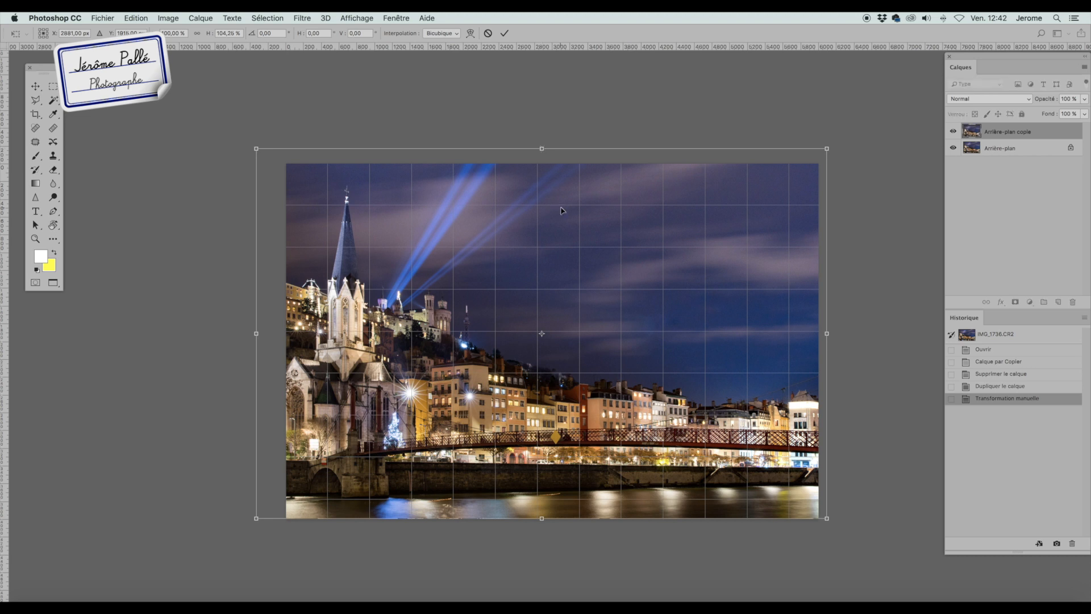
pyautogui.press('Return')
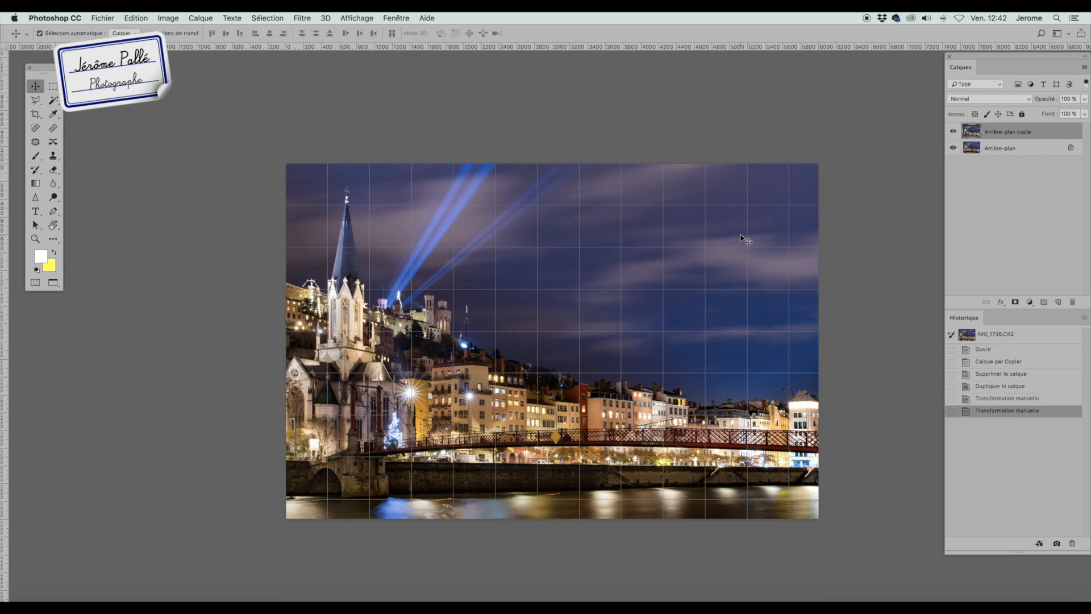
# Hide the grid and toggle the Arrière-plan copie layer off and on to compare the correction with the original.
pyautogui.scroll(-3, 740, 238)
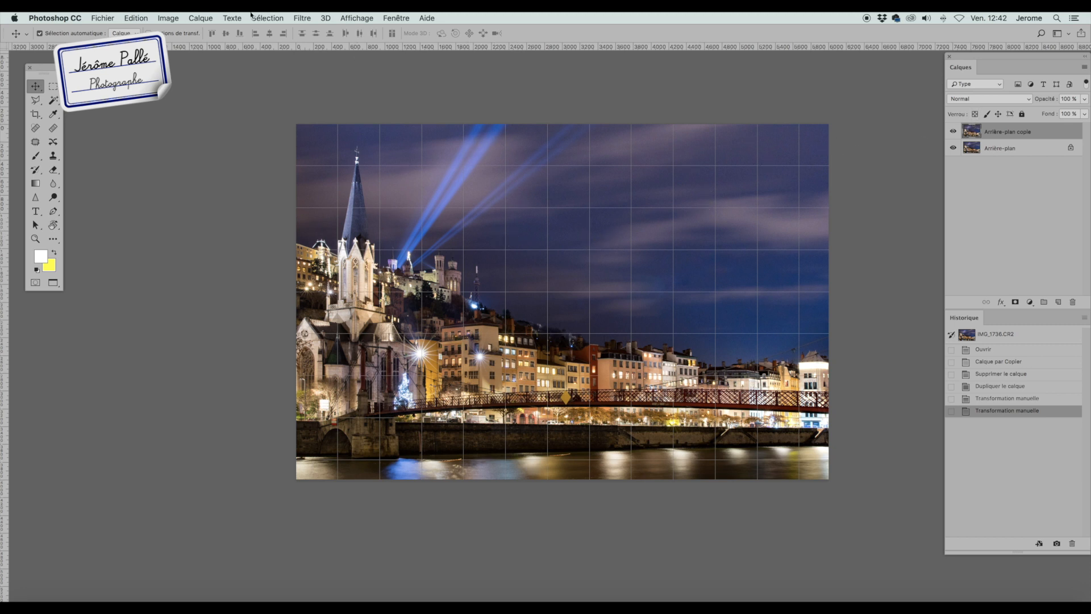
pyautogui.click(348, 16)
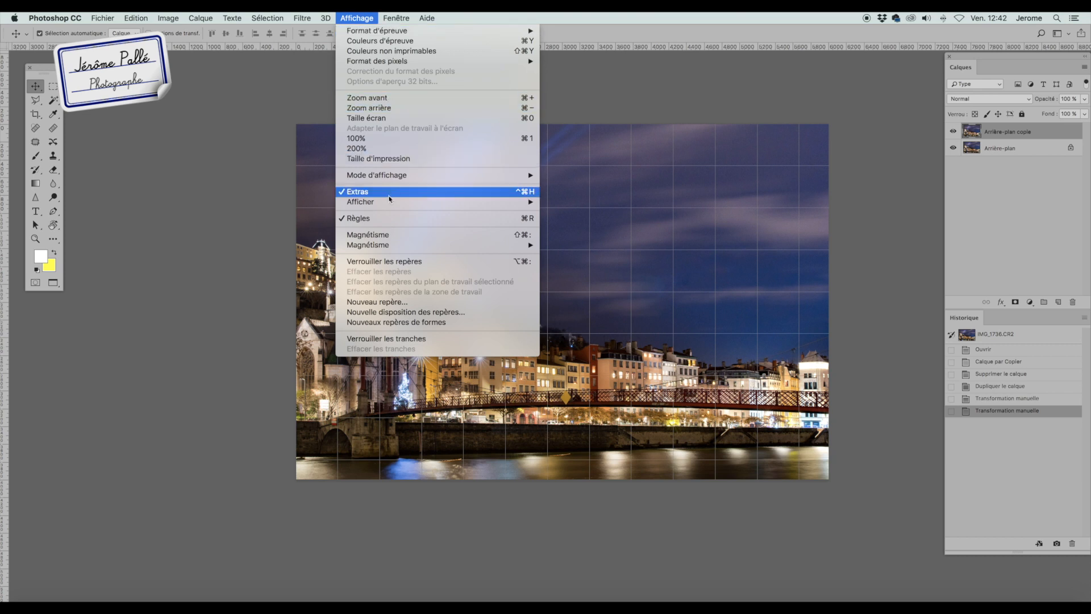
pyautogui.moveTo(458, 202)
pyautogui.click(572, 231)
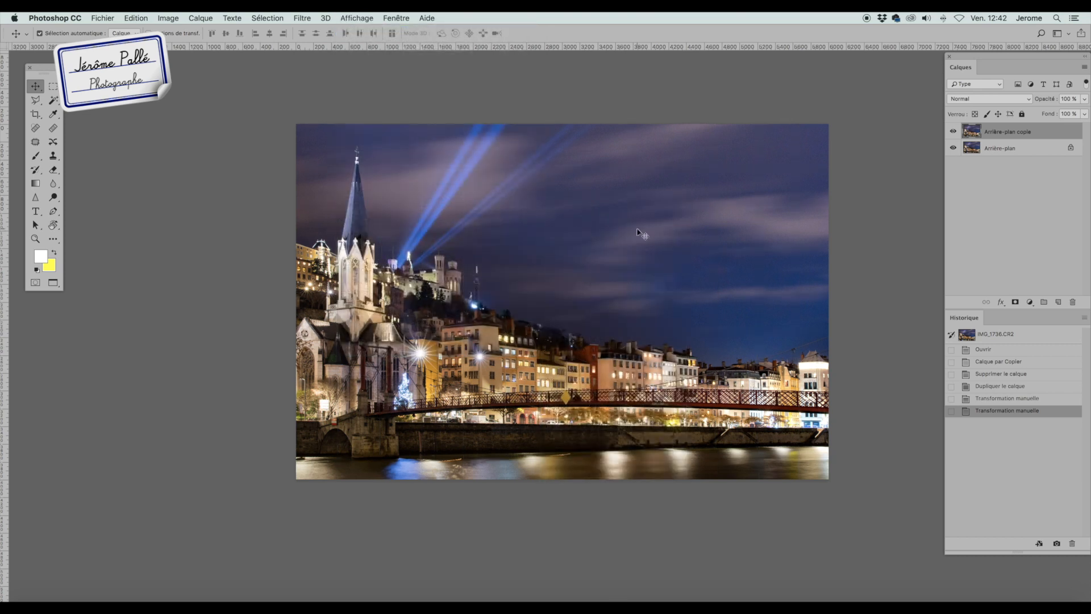
pyautogui.click(953, 132)
pyautogui.click(953, 132)
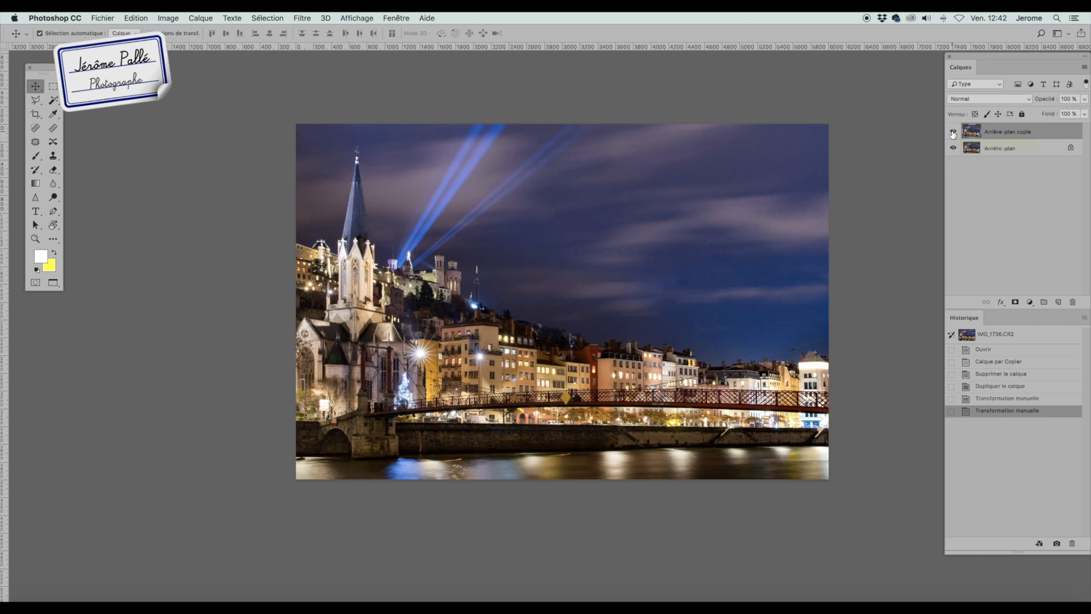